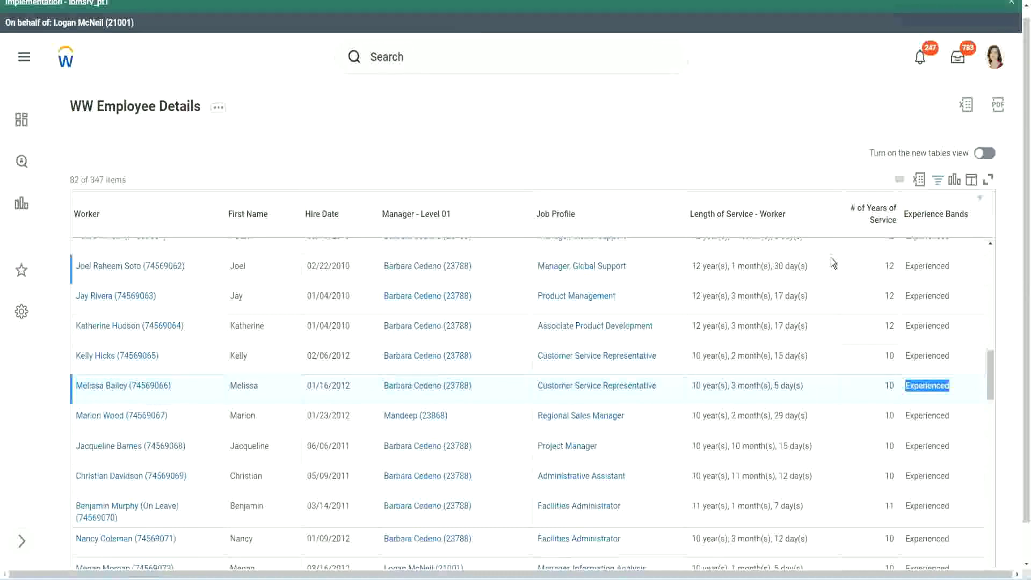
- Review Joel's 12-year length of service and his Experienced band value in the report results
{"action": "double_click", "coordinate": [923, 264]}
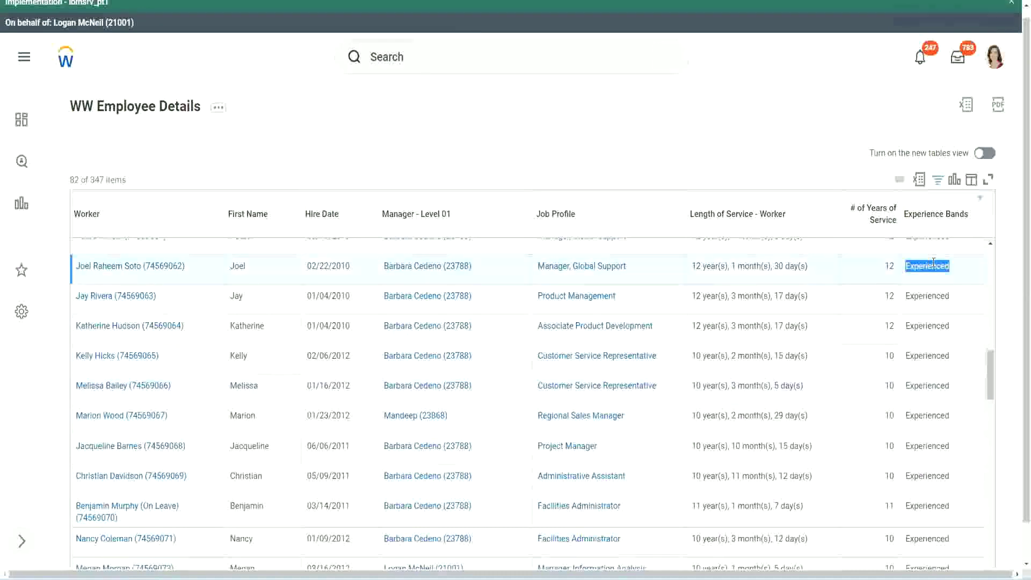
{"action": "left_click", "coordinate": [897, 257]}
{"action": "left_click_drag", "start_coordinate": [691, 266], "coordinate": [698, 266]}
{"action": "left_click", "coordinate": [717, 266]}
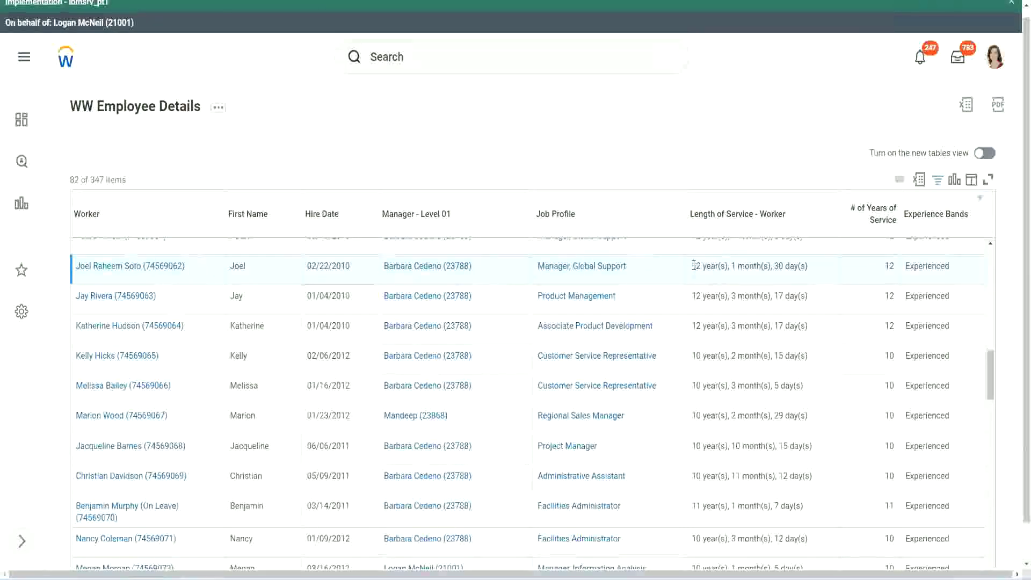
{"action": "left_click_drag", "start_coordinate": [691, 265], "coordinate": [731, 265]}
{"action": "double_click", "coordinate": [734, 266]}
{"action": "double_click", "coordinate": [782, 266]}
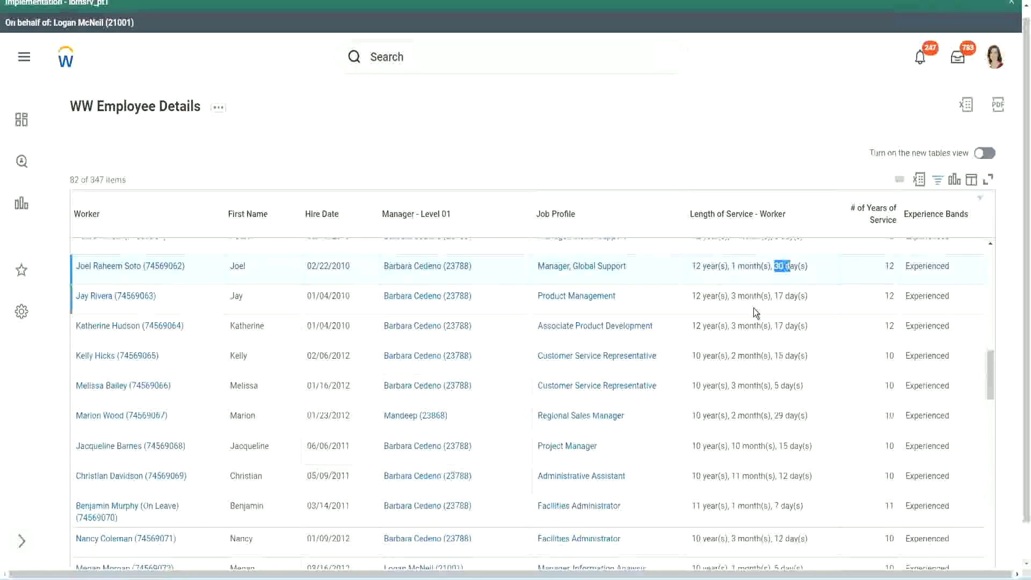
{"action": "key", "text": "shift+Right"}
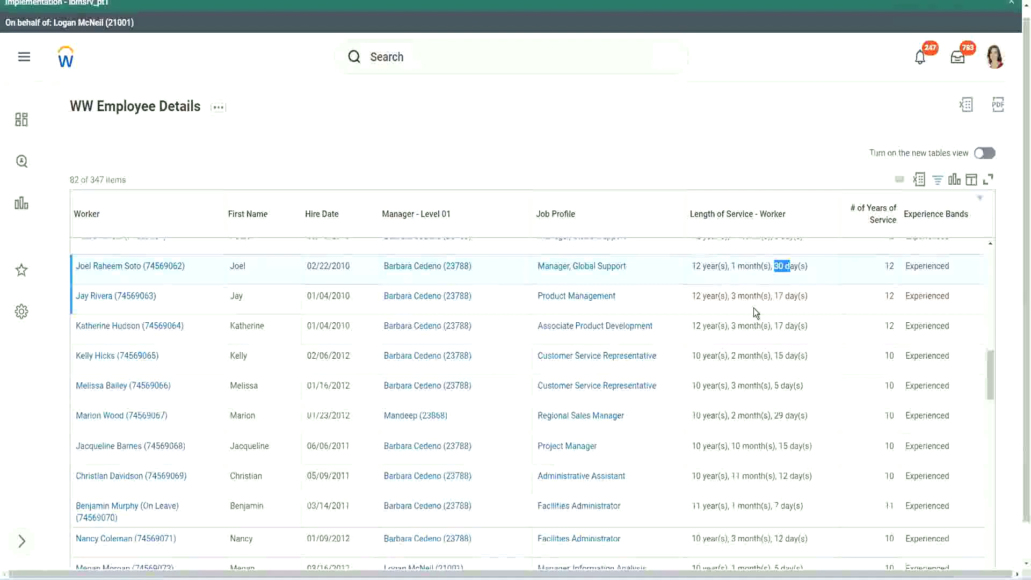
{"action": "double_click", "coordinate": [889, 266]}
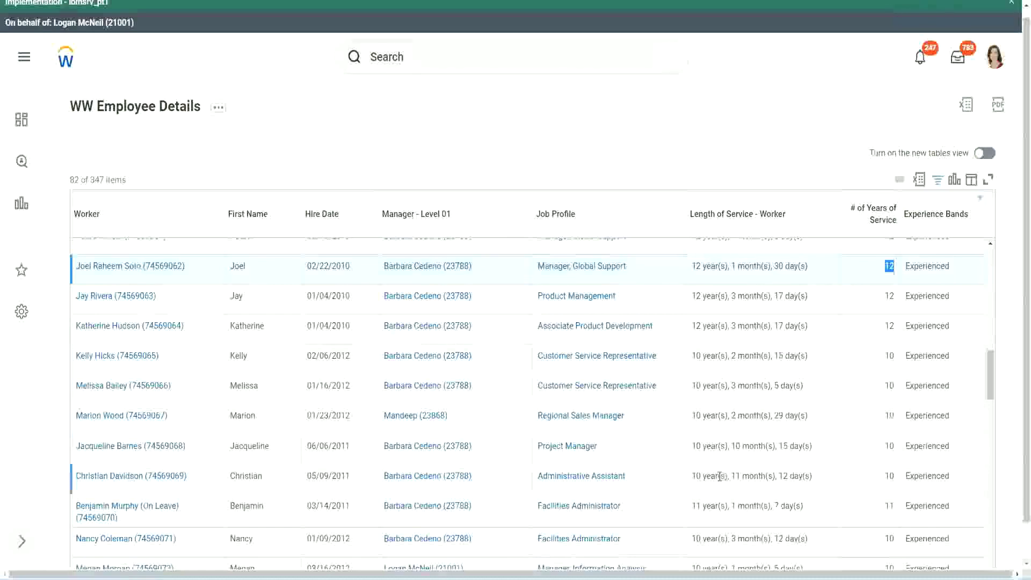
{"action": "left_click", "coordinate": [713, 476]}
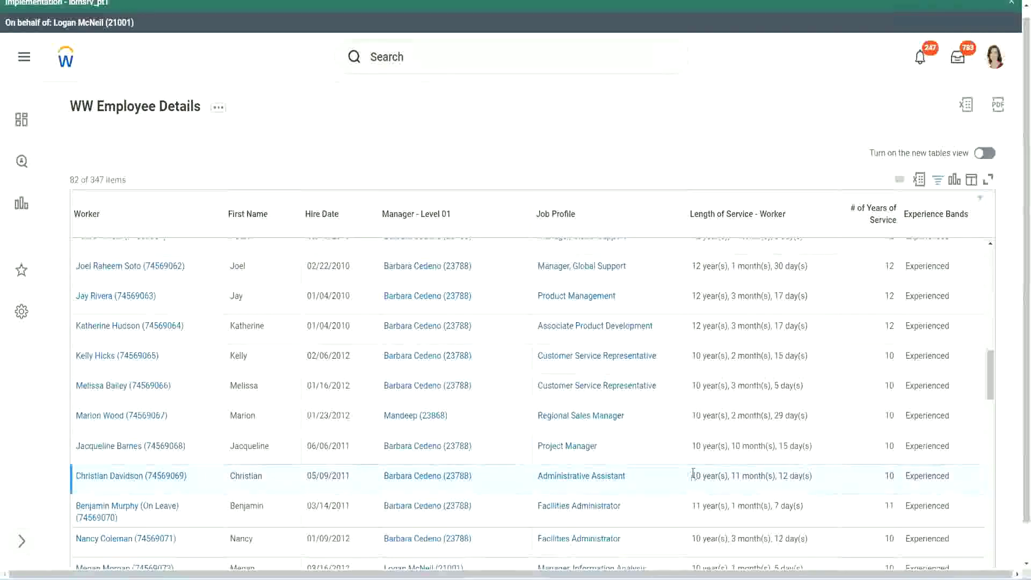
{"action": "double_click", "coordinate": [733, 476]}
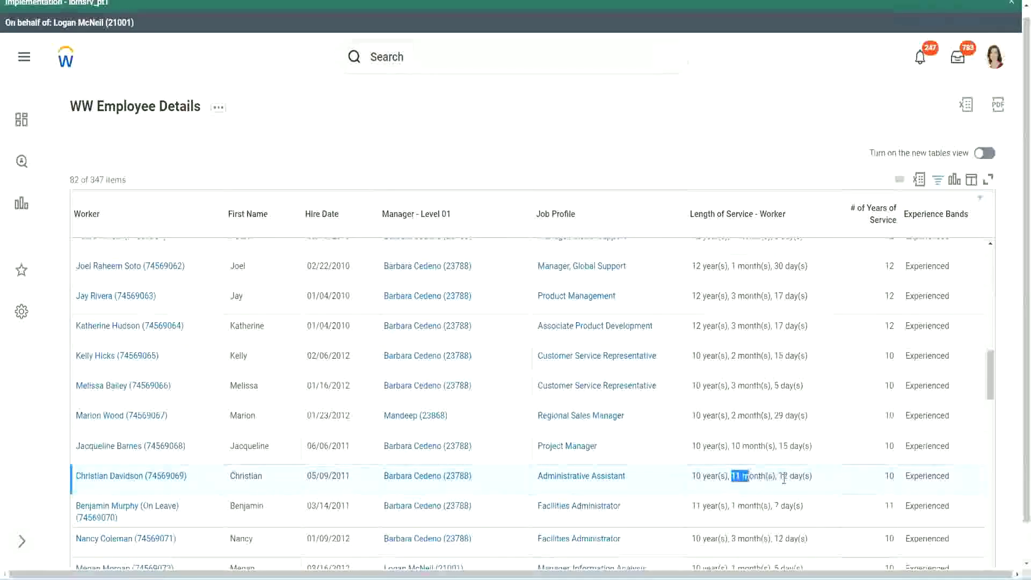
{"action": "double_click", "coordinate": [785, 476]}
{"action": "left_click", "coordinate": [800, 476]}
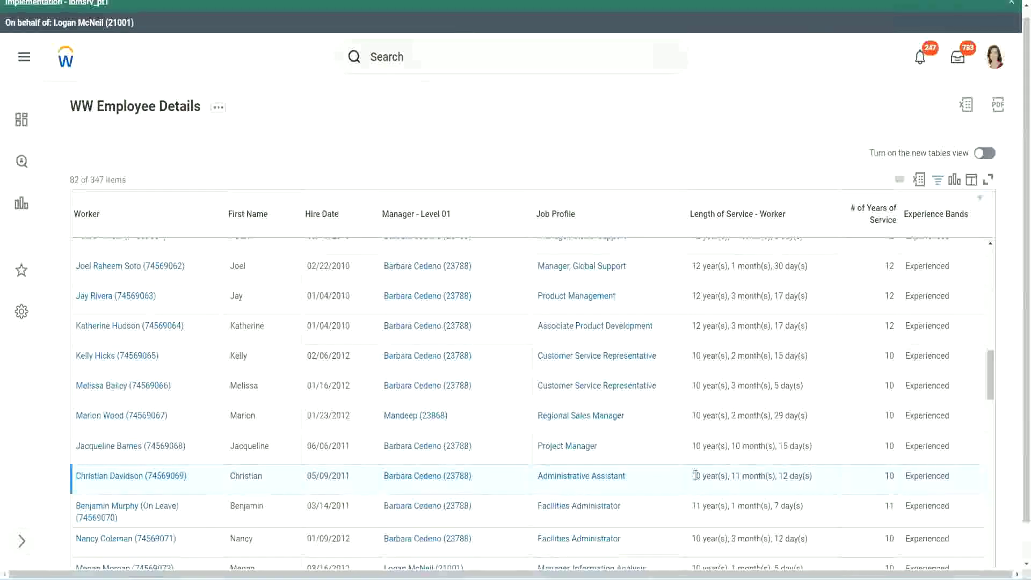
{"action": "double_click", "coordinate": [888, 476]}
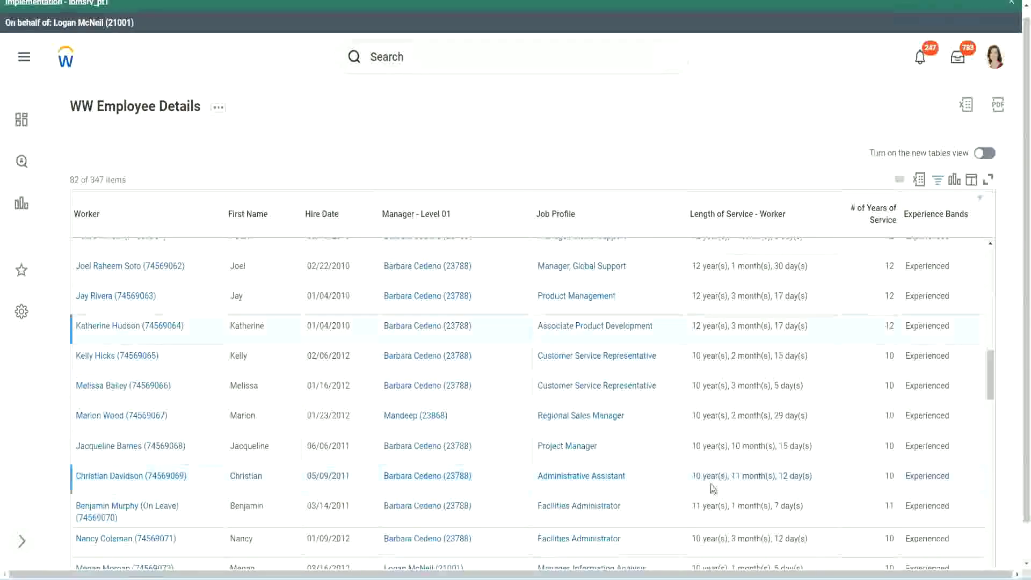
{"action": "double_click", "coordinate": [696, 475]}
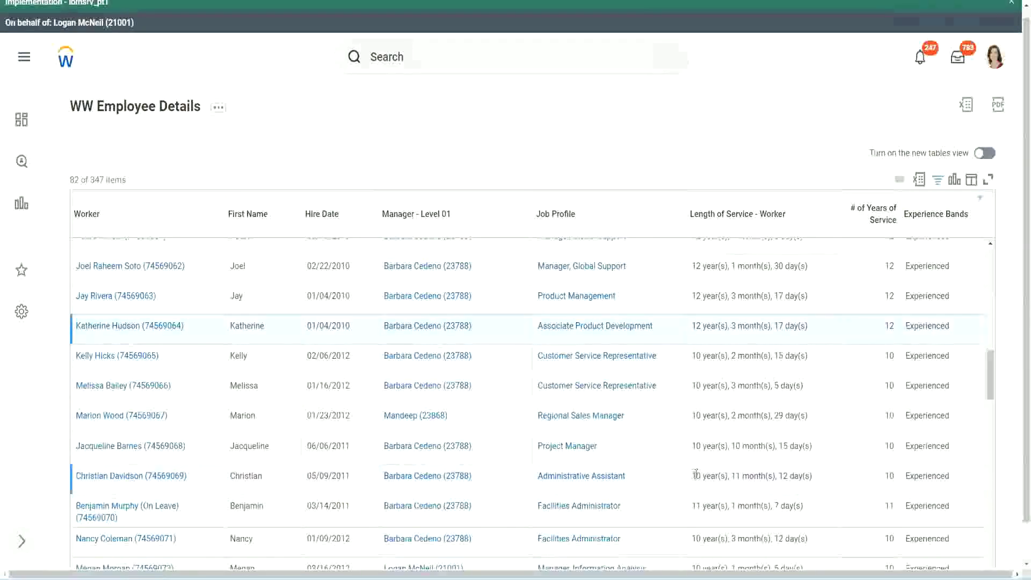
{"action": "left_click", "coordinate": [779, 474]}
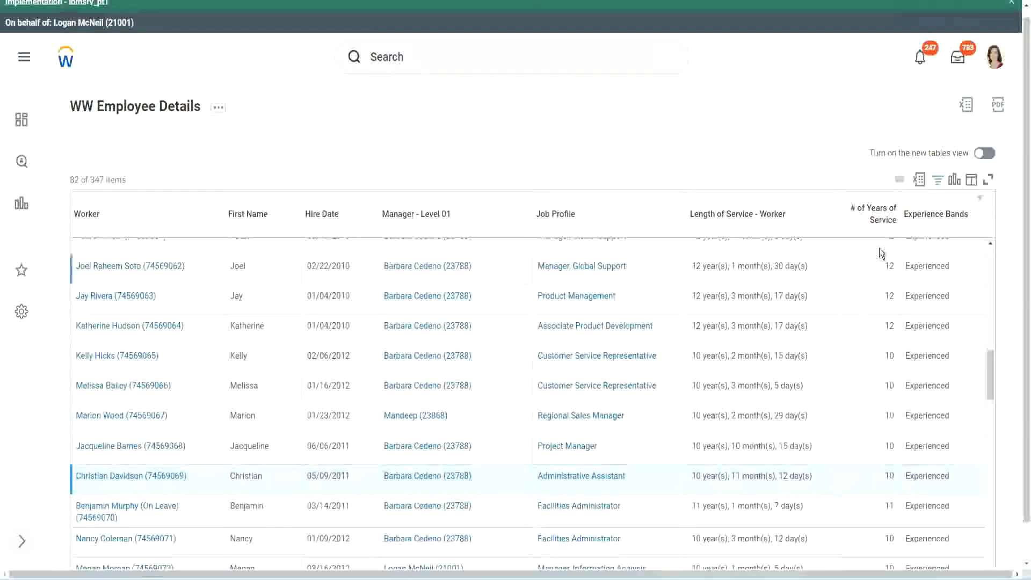
{"action": "double_click", "coordinate": [890, 266]}
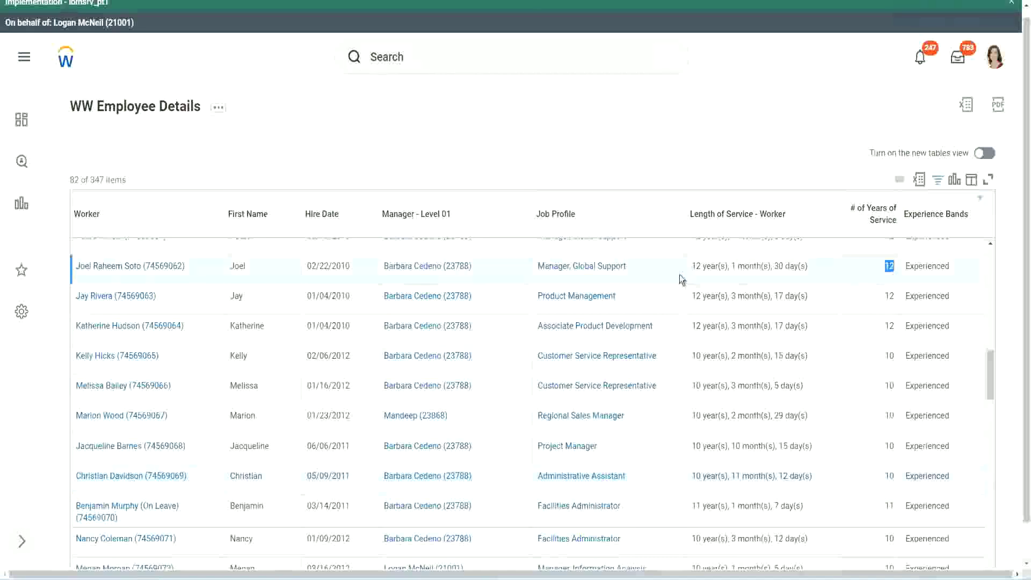
{"action": "left_click", "coordinate": [695, 268]}
{"action": "triple_click", "coordinate": [750, 262]}
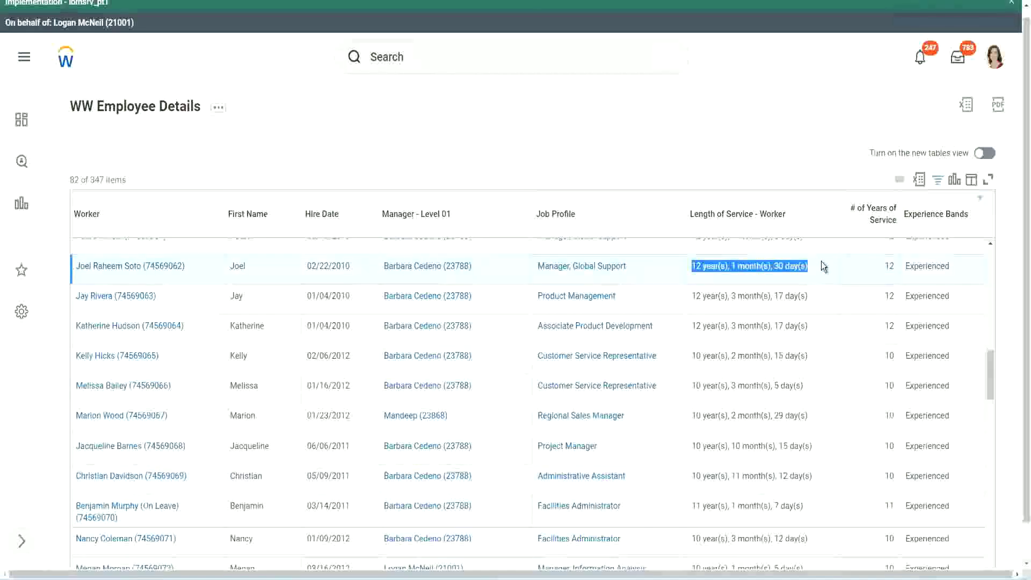
{"action": "left_click", "coordinate": [799, 475]}
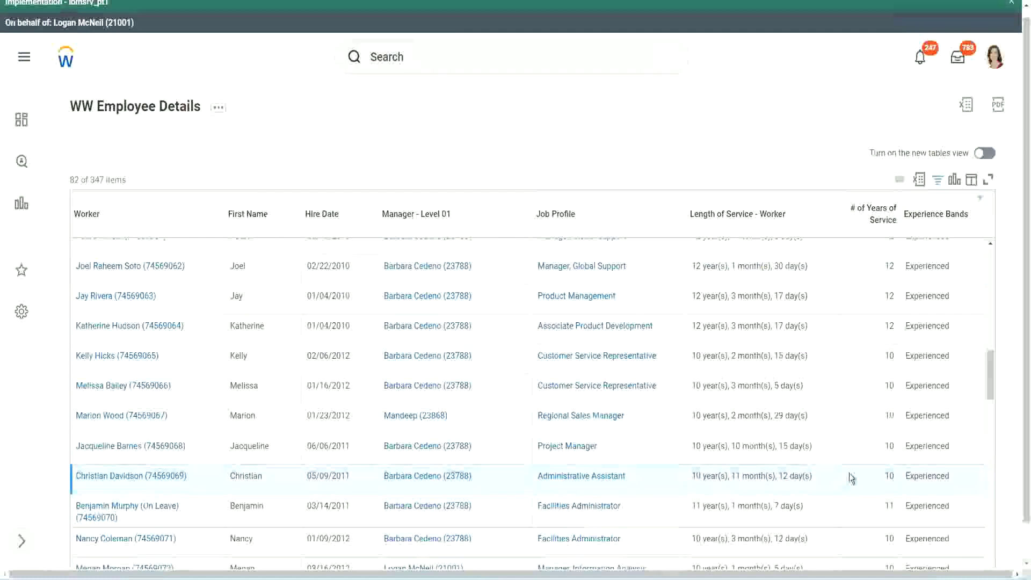
{"action": "double_click", "coordinate": [889, 475]}
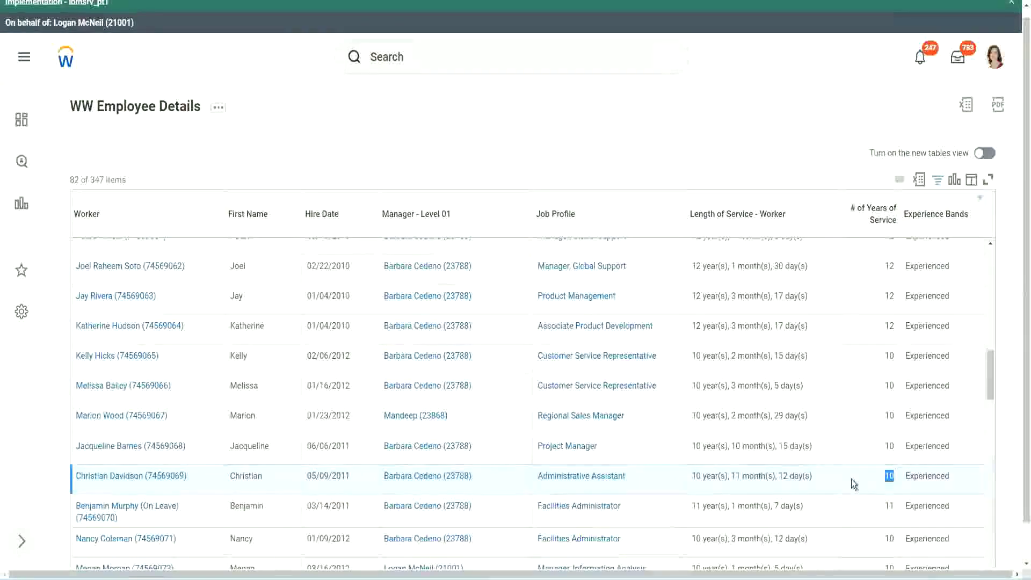
{"action": "left_click", "coordinate": [833, 468]}
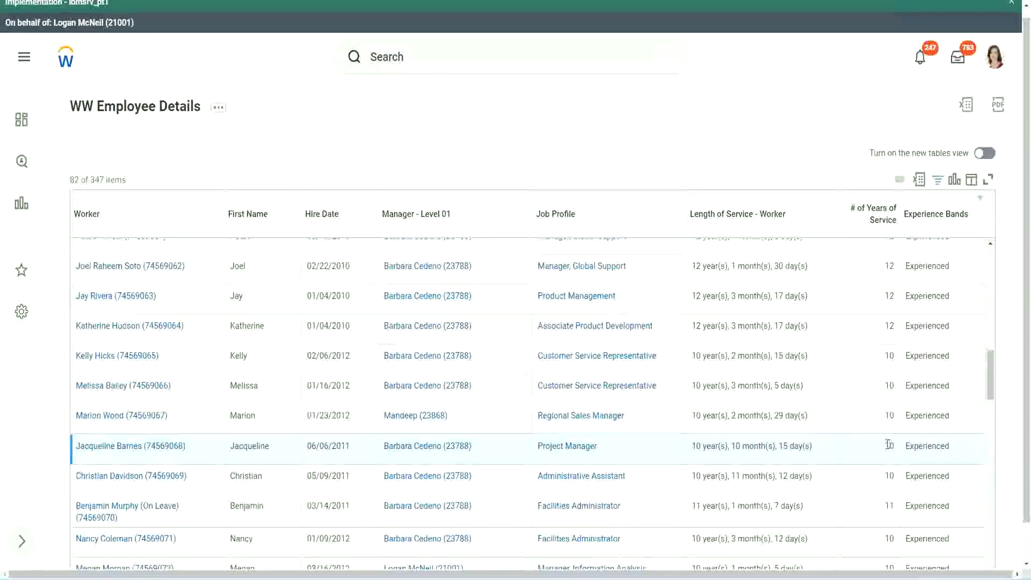
{"action": "double_click", "coordinate": [889, 444]}
{"action": "left_click", "coordinate": [872, 444]}
{"action": "double_click", "coordinate": [736, 446]}
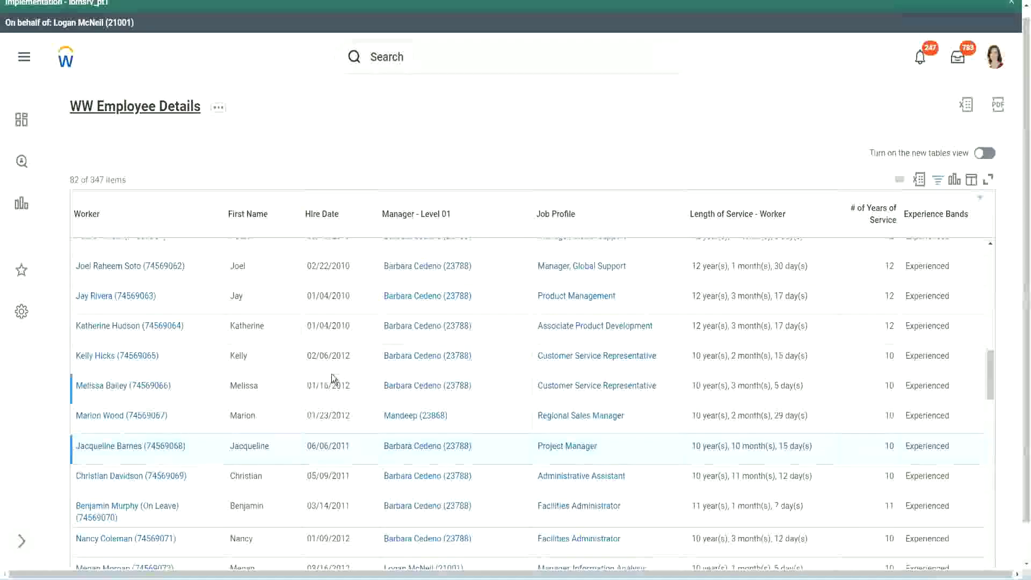
{"action": "scroll", "coordinate": [335, 379], "scroll_direction": "down", "scroll_amount": 3}
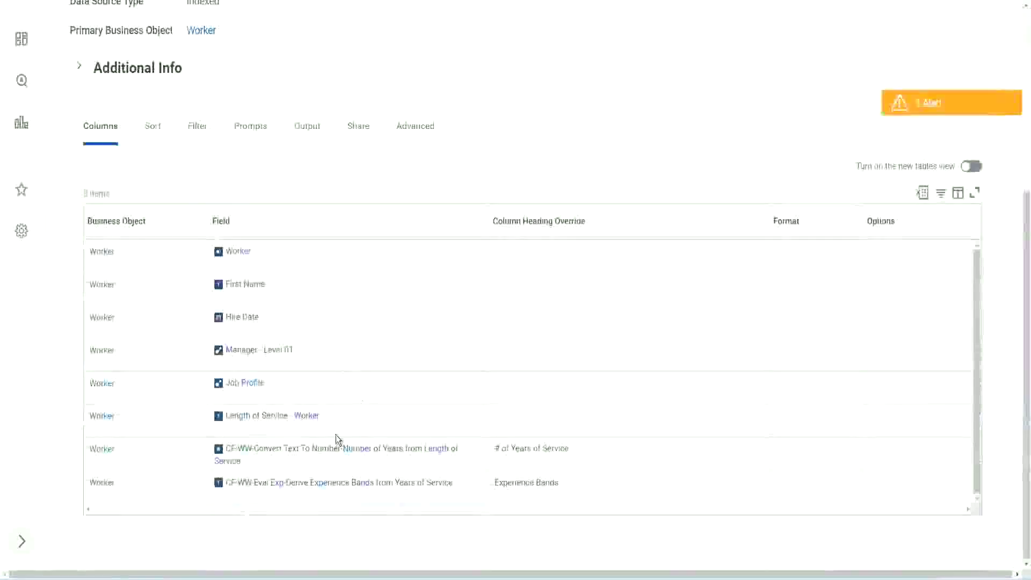
{"action": "right_click", "coordinate": [280, 486]}
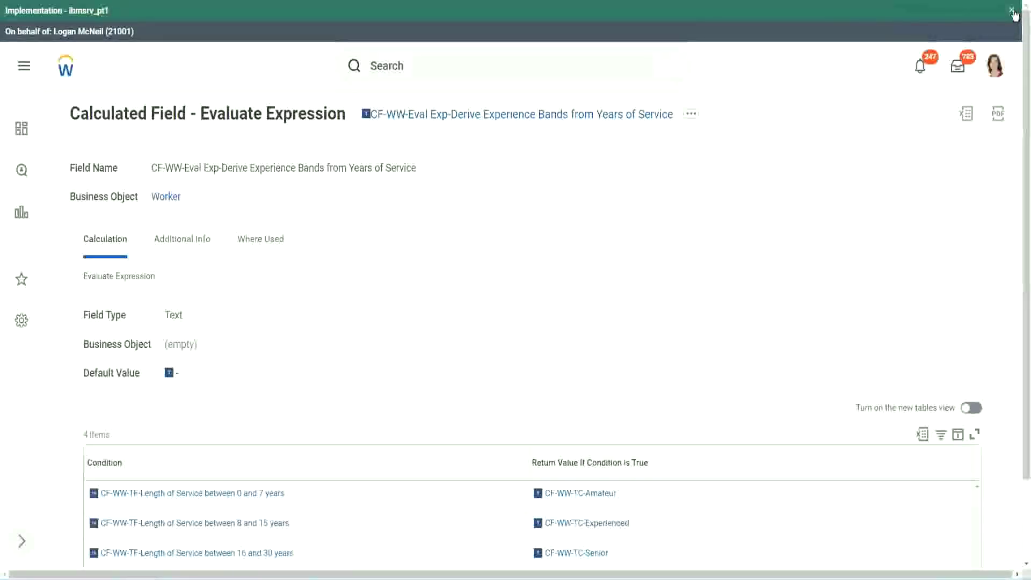
- Dismiss the banner, inspect the Condition column options, and start a new Workday search from the report definition
{"action": "left_click", "coordinate": [1013, 11]}
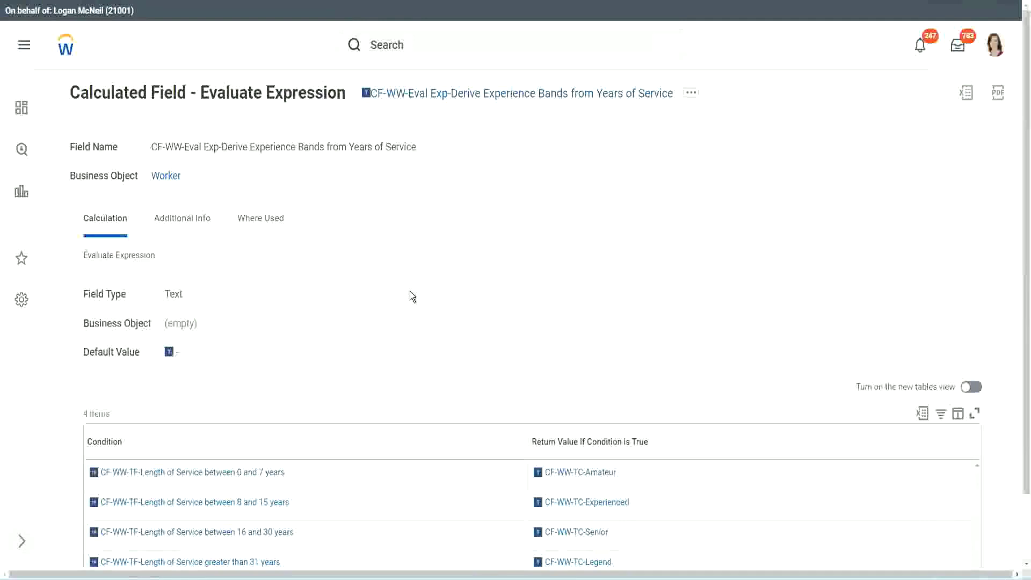
{"action": "scroll", "coordinate": [428, 292], "scroll_direction": "down", "scroll_amount": 1}
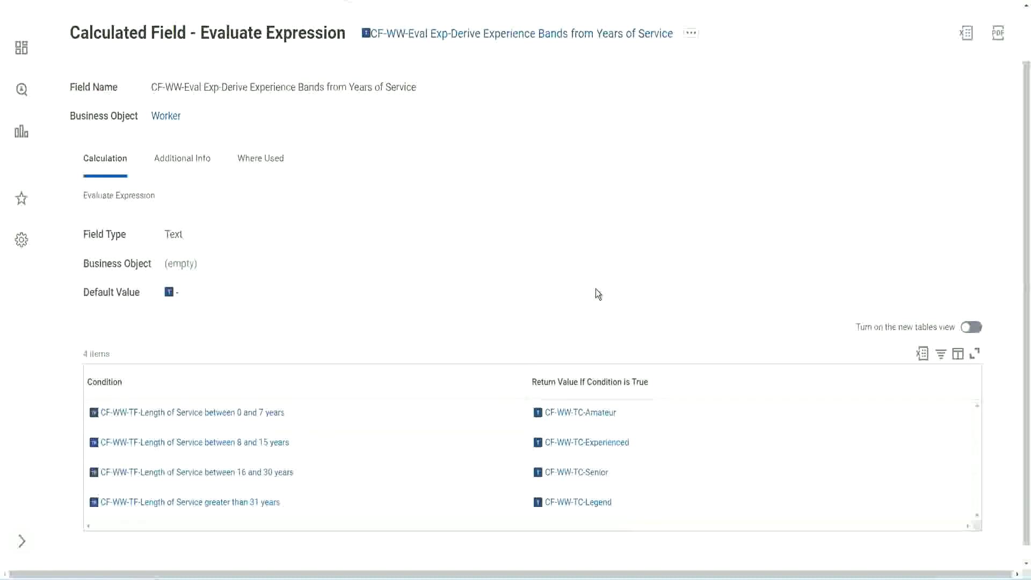
{"action": "left_click", "coordinate": [467, 378]}
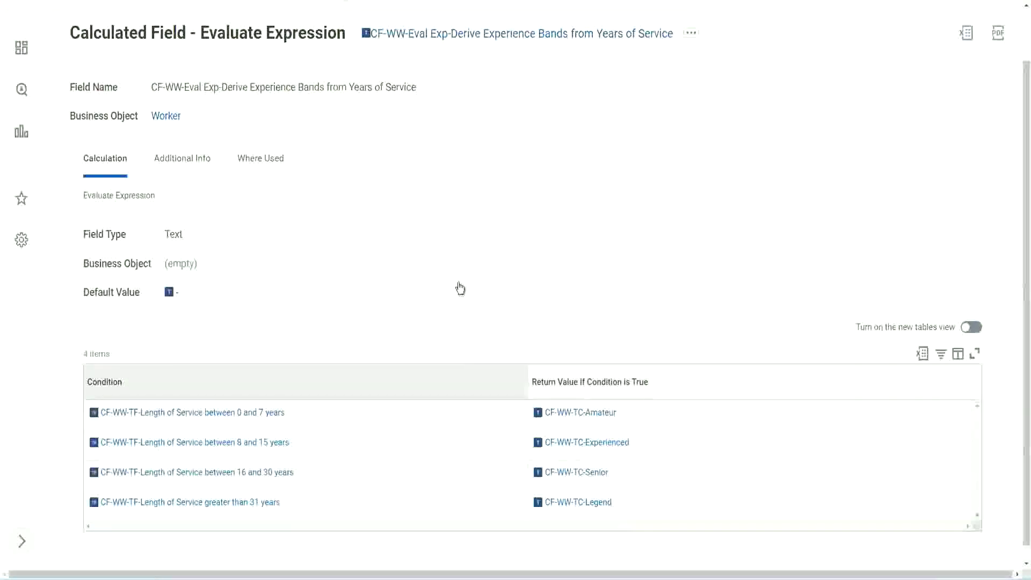
{"action": "left_click", "coordinate": [460, 248]}
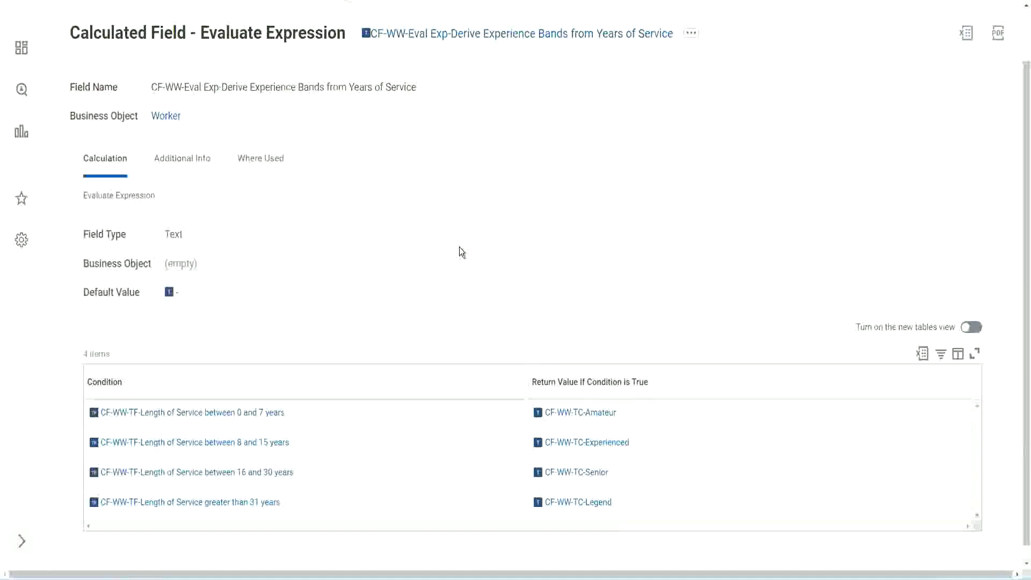
{"action": "right_click", "coordinate": [453, 38]}
{"action": "left_click", "coordinate": [483, 98]}
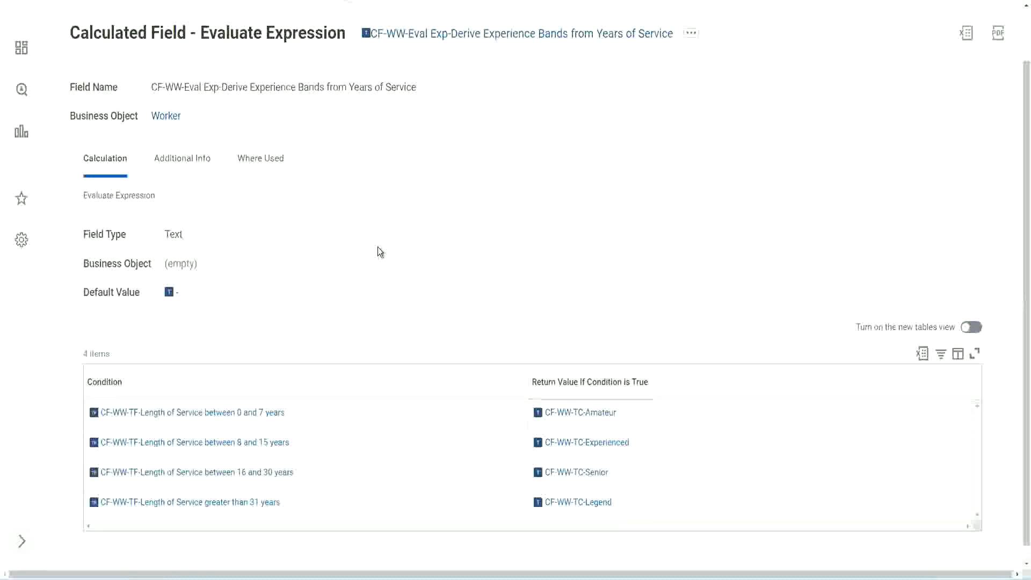
{"action": "scroll", "coordinate": [372, 225], "scroll_direction": "up", "scroll_amount": 1}
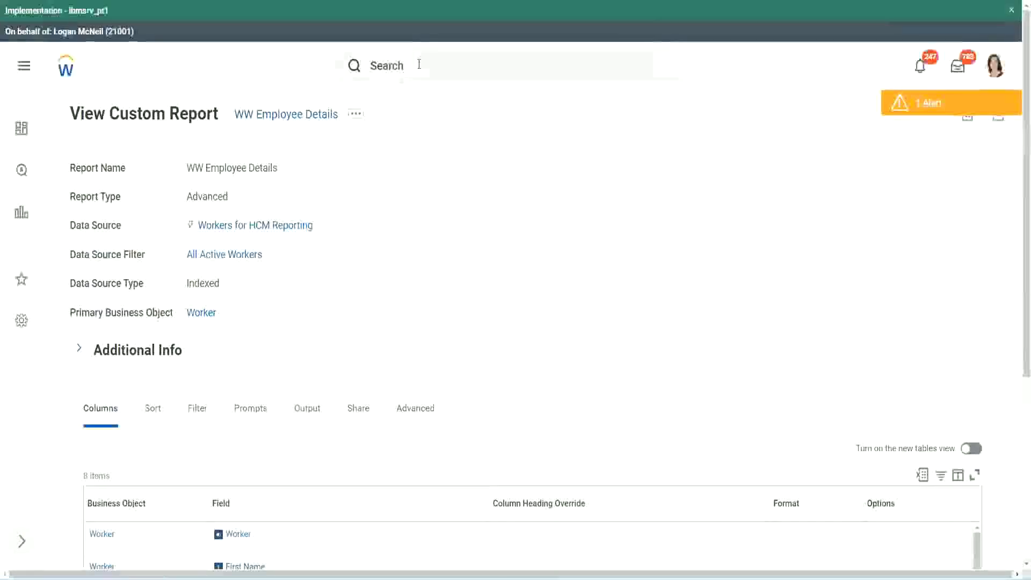
{"action": "left_click", "coordinate": [418, 65]}
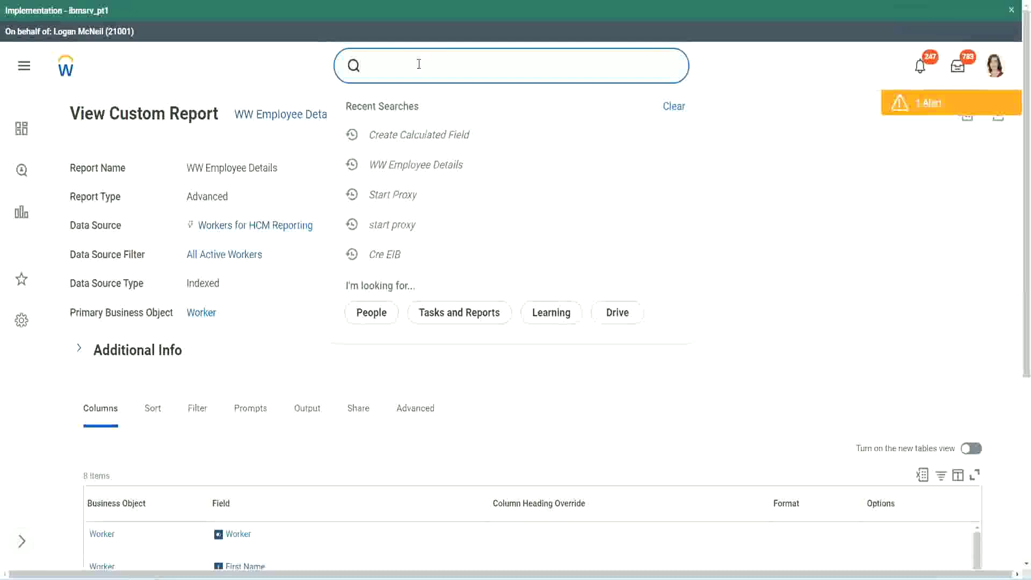
{"action": "type", "text": "create cal"}
{"action": "type", "text": " field"}
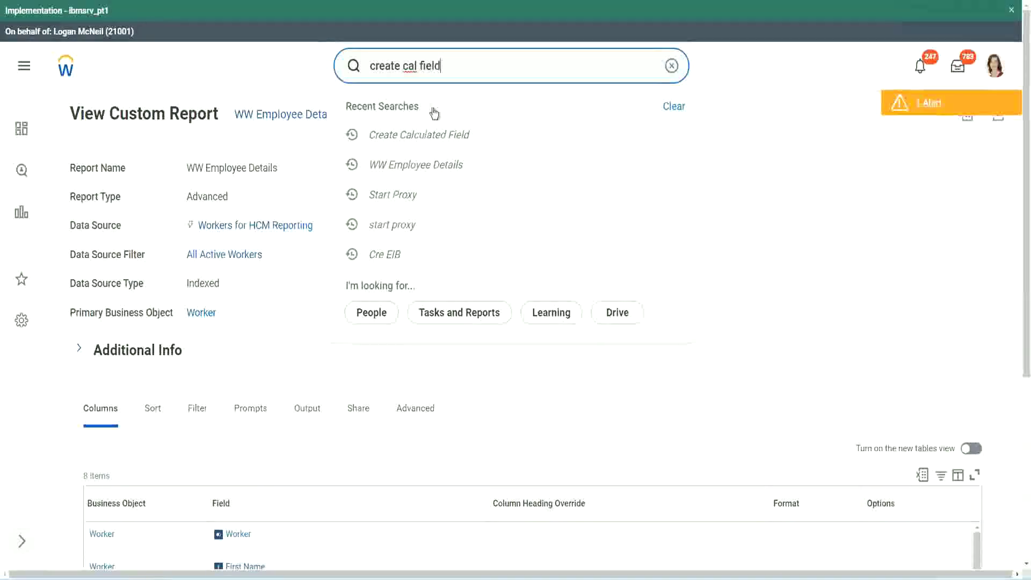
- Launch the Create Calculated Field task from the search suggestions
{"action": "left_click", "coordinate": [431, 108]}
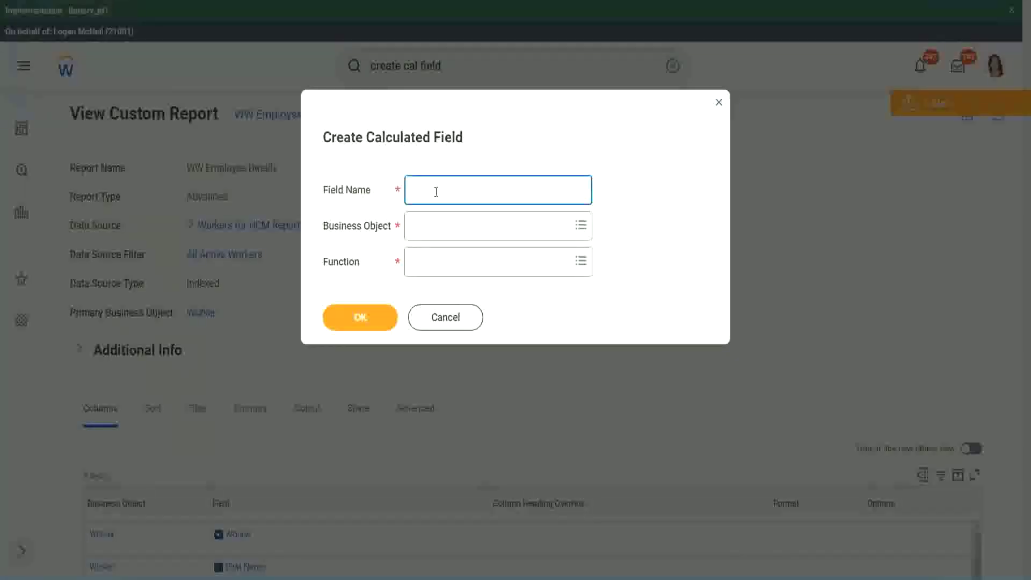
- Paste the field name and insert 'Bands' with a capital B after 'Exp'
{"action": "key", "text": "ctrl+v"}
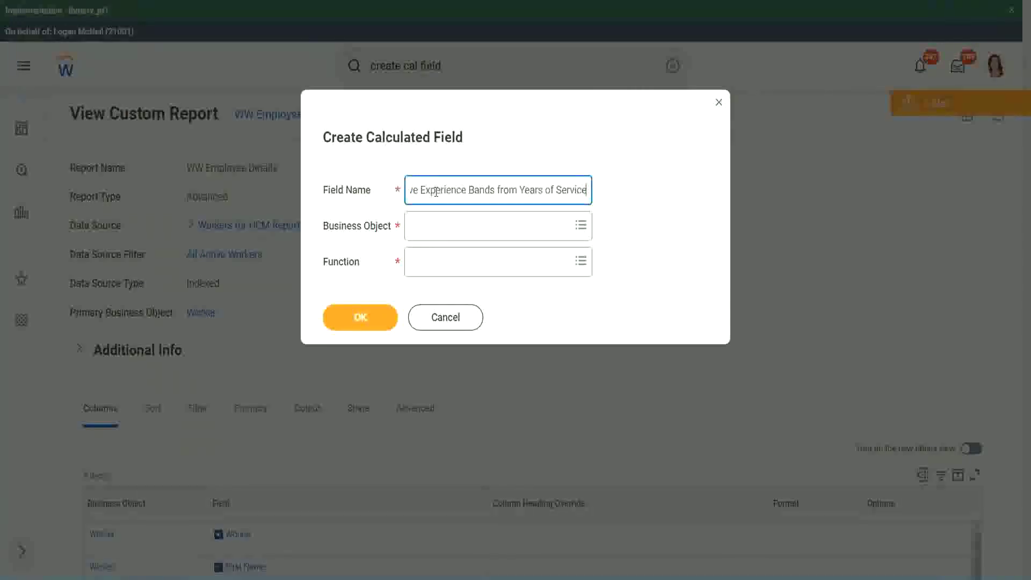
{"action": "left_click_drag", "start_coordinate": [467, 191], "coordinate": [379, 173]}
{"action": "left_click", "coordinate": [455, 186]}
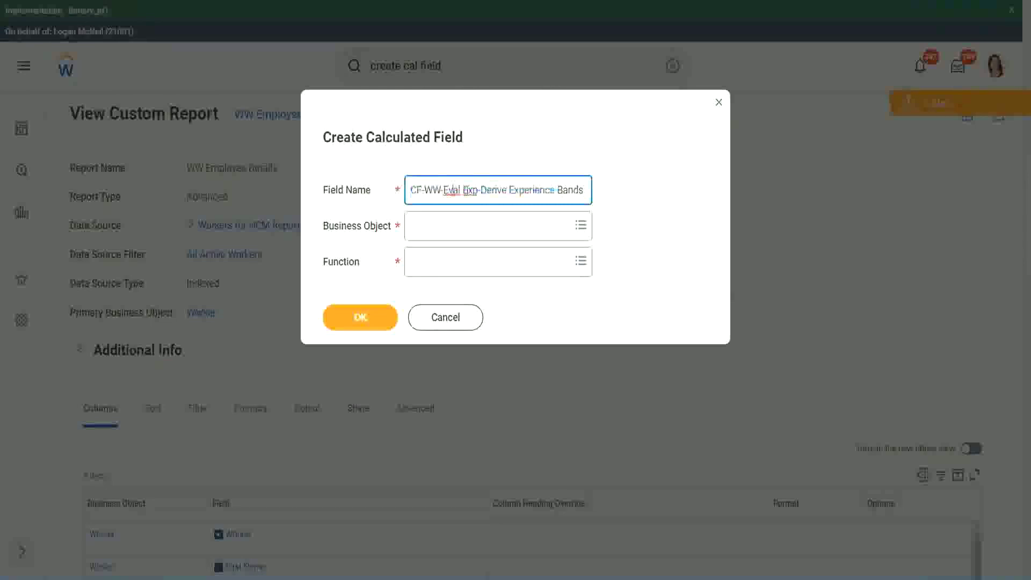
{"action": "double_click", "coordinate": [470, 191]}
{"action": "type", "text": "Exp"}
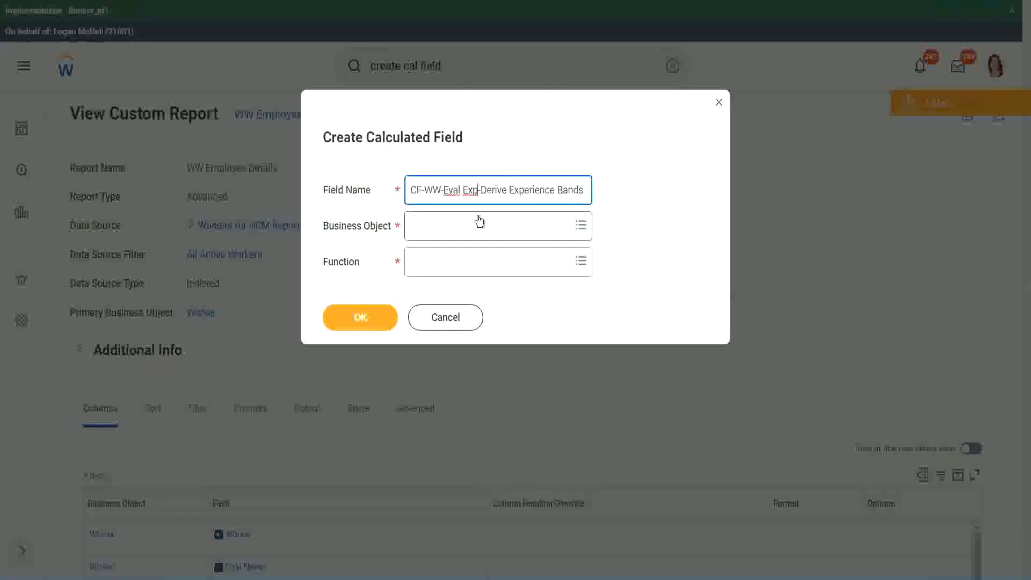
{"action": "type", "text": " bands"}
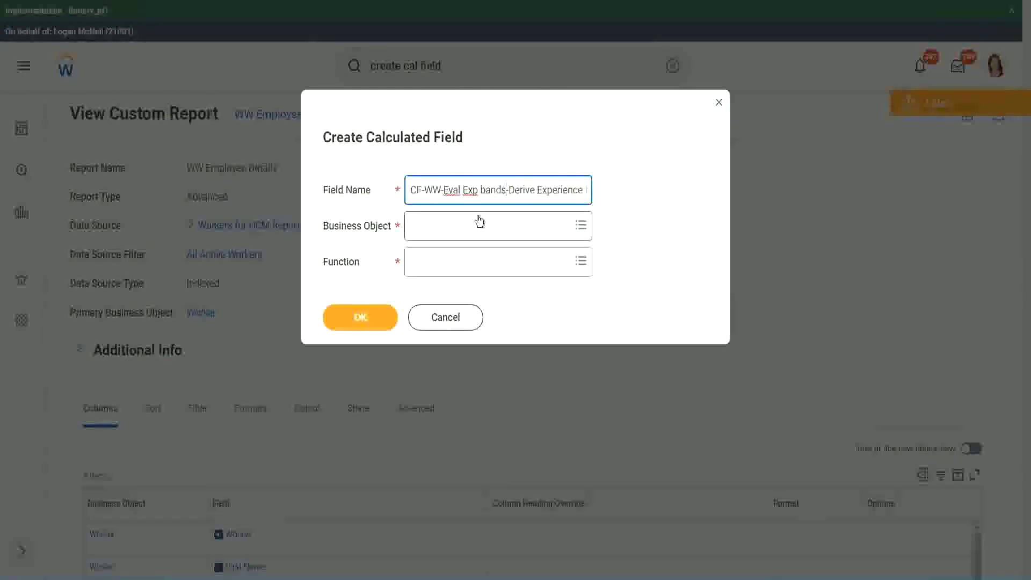
{"action": "key", "text": "shift+Right"}
{"action": "type", "text": "B"}
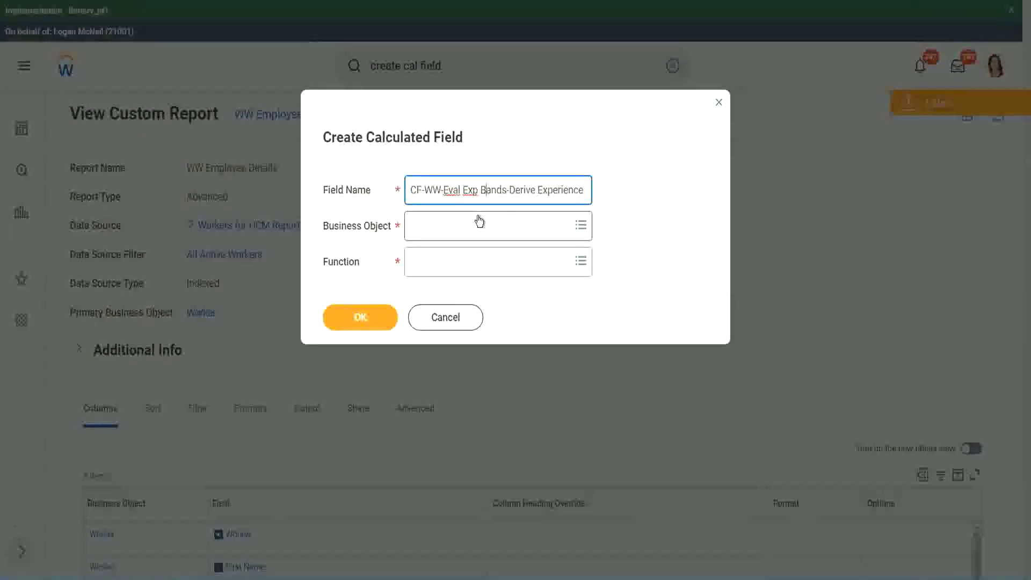
- Replace 'Derive' with 'Determine' so the name reads CF-WW-Eval Exp Bands-Determine Experience Bands from Years of Service
{"action": "key", "text": "Right"}
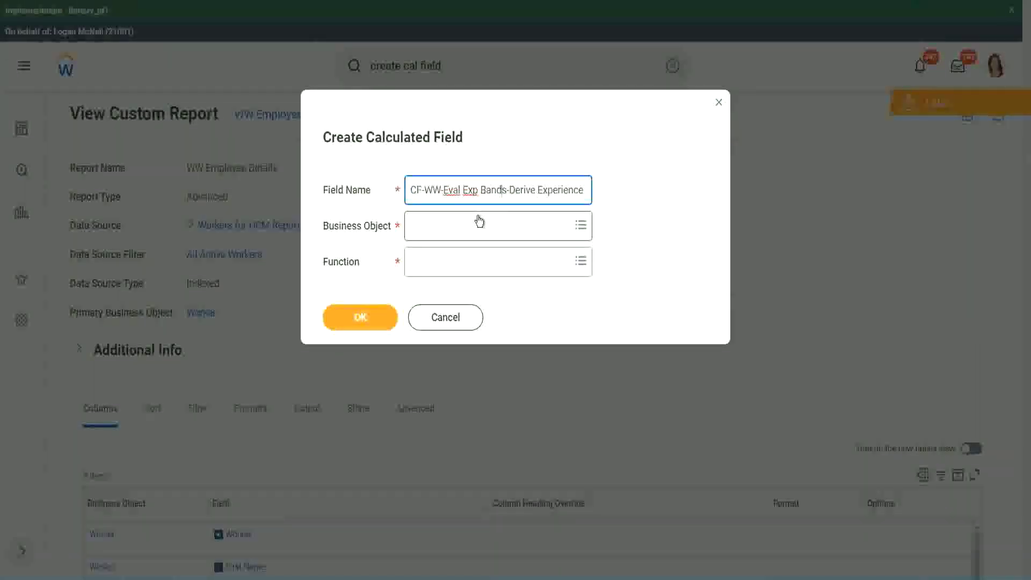
{"action": "key", "text": "Right"}
{"action": "key", "text": "Right"}
{"action": "key", "text": "Right"}
{"action": "key", "text": "Right"}
{"action": "key", "text": "Right"}
{"action": "key", "text": "Right"}
{"action": "key", "text": "Right"}
{"action": "key", "text": "Right"}
{"action": "key", "text": "Right"}
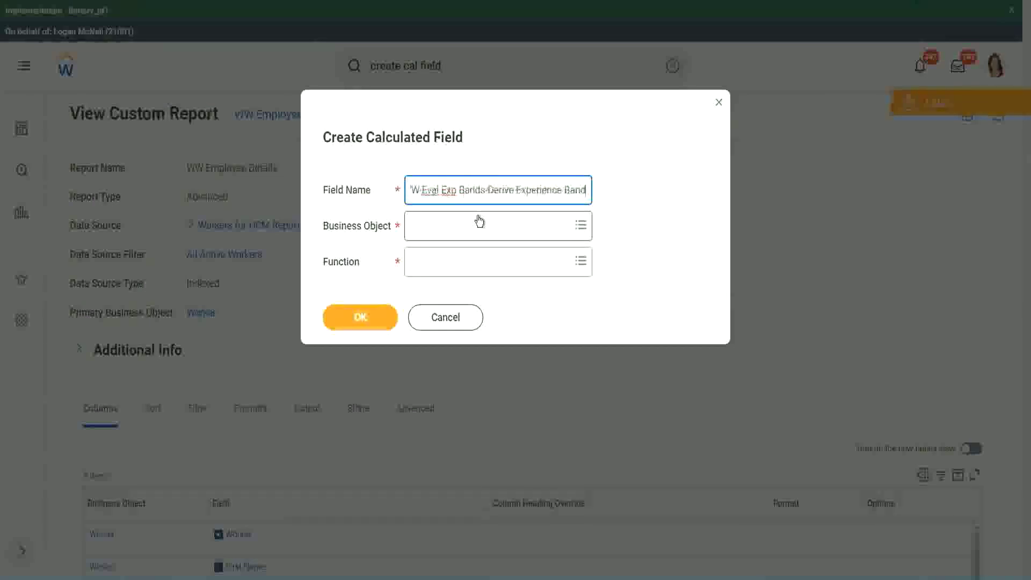
{"action": "key", "text": "Right"}
{"action": "key", "text": "Right"}
{"action": "key", "text": "Right"}
{"action": "key", "text": "Right"}
{"action": "key", "text": "Right"}
{"action": "key", "text": "Right"}
{"action": "key", "text": "Left"}
{"action": "key", "text": "Left"}
{"action": "key", "text": "Left"}
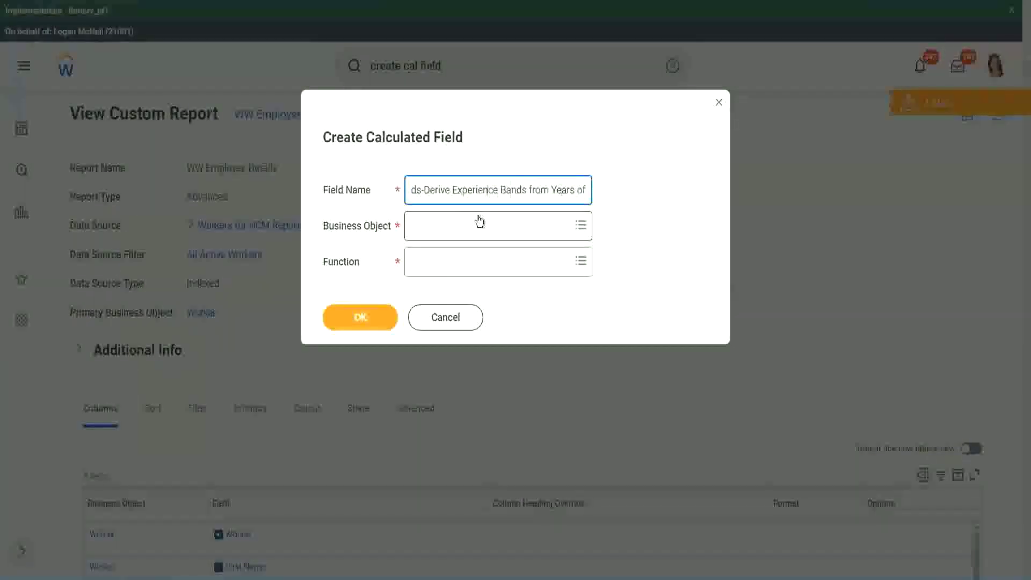
{"action": "key", "text": "Left"}
{"action": "key", "text": "Left"}
{"action": "key", "text": "Left"}
{"action": "key", "text": "shift+Left"}
{"action": "key", "text": "shift+Left"}
{"action": "key", "text": "shift+Left"}
{"action": "key", "text": "shift+Left"}
{"action": "key", "text": "shift+Left"}
{"action": "type", "text": "De"}
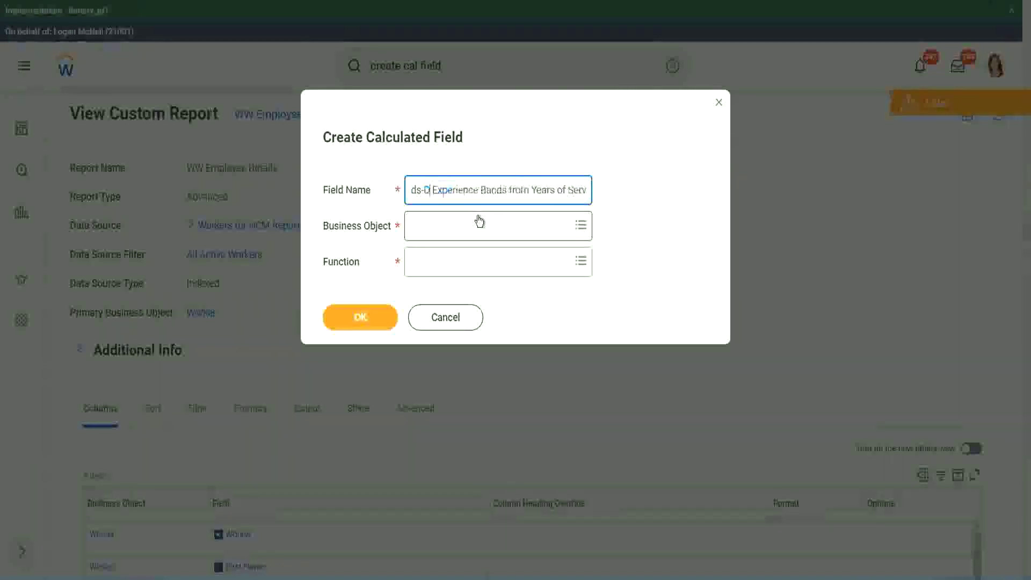
{"action": "type", "text": "termine"}
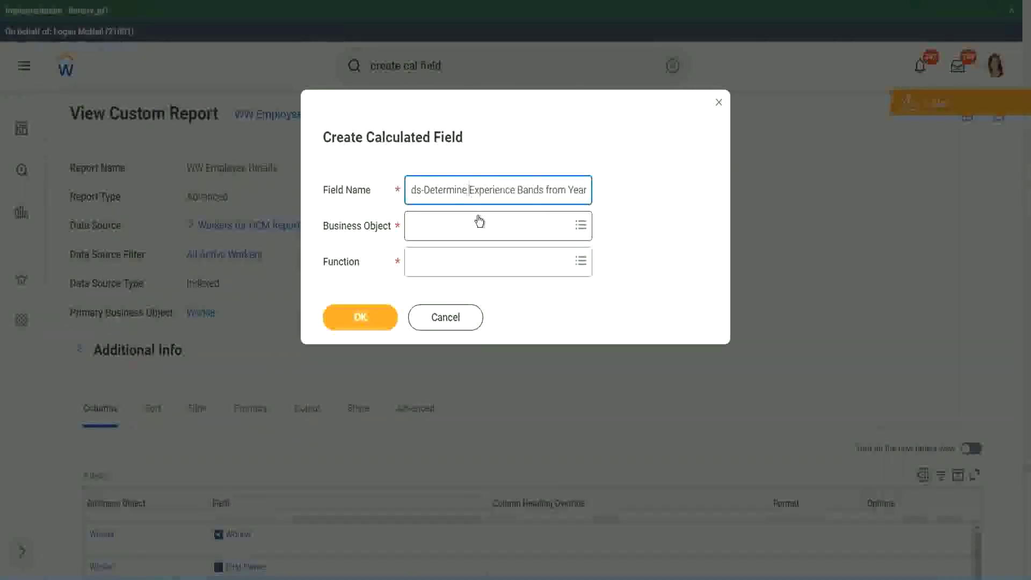
{"action": "key", "text": "Right"}
{"action": "key", "text": "Right"}
{"action": "key", "text": "Right"}
{"action": "key", "text": "Right"}
{"action": "key", "text": "Right"}
{"action": "key", "text": "Right"}
{"action": "key", "text": "Right"}
{"action": "key", "text": "Right"}
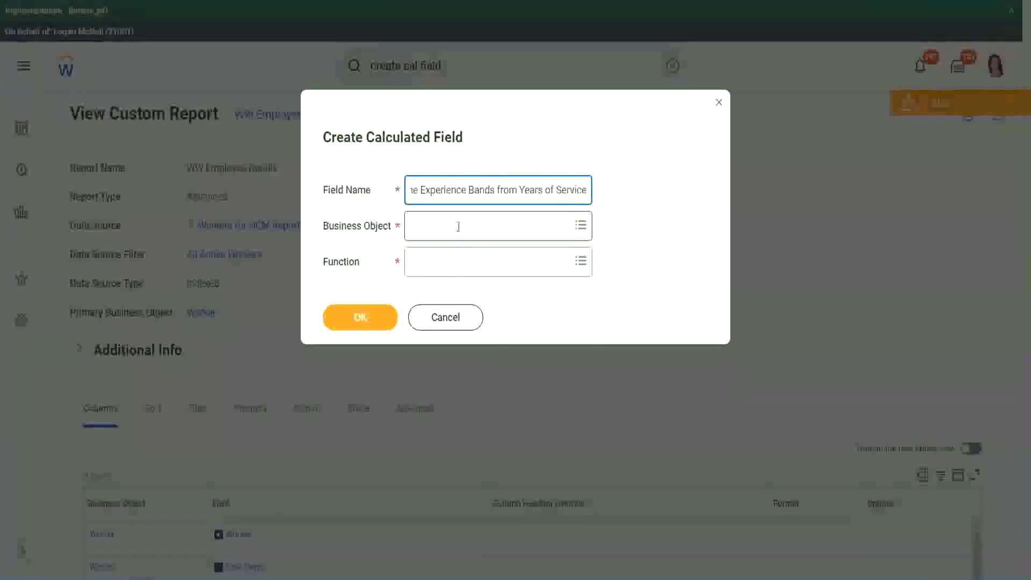
- Set business object Worker and function Evaluate Expression Band, and shorten 'Bands' to 'Band' in the name
{"action": "left_click", "coordinate": [458, 226]}
{"action": "type", "text": "work"}
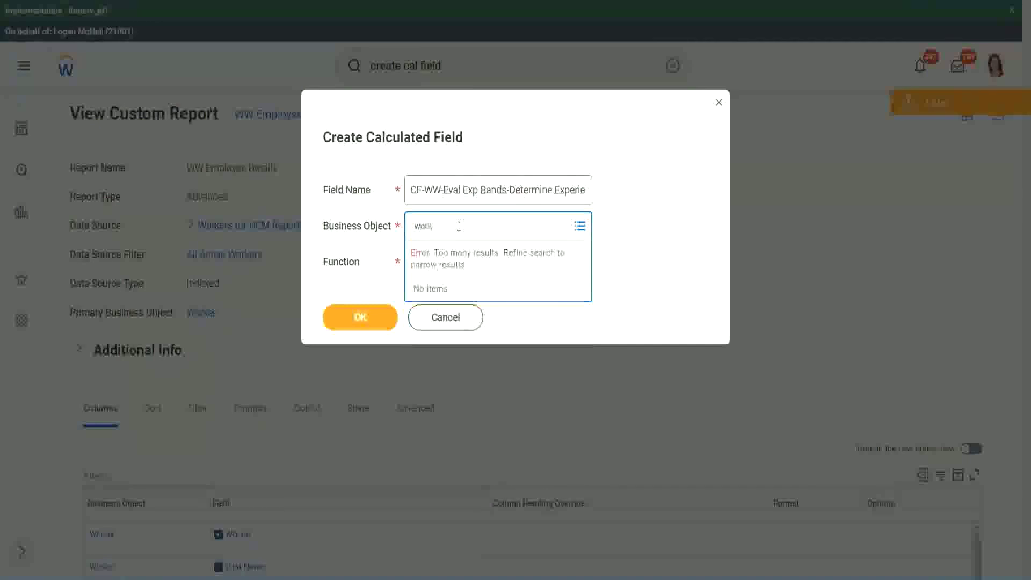
{"action": "type", "text": "er"}
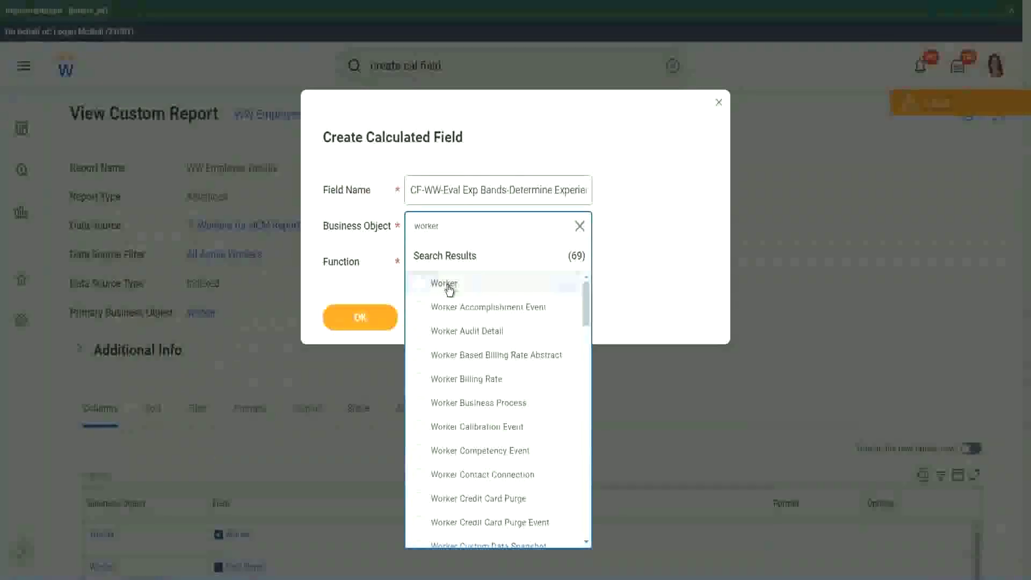
{"action": "left_click", "coordinate": [443, 283]}
{"action": "left_click", "coordinate": [436, 261]}
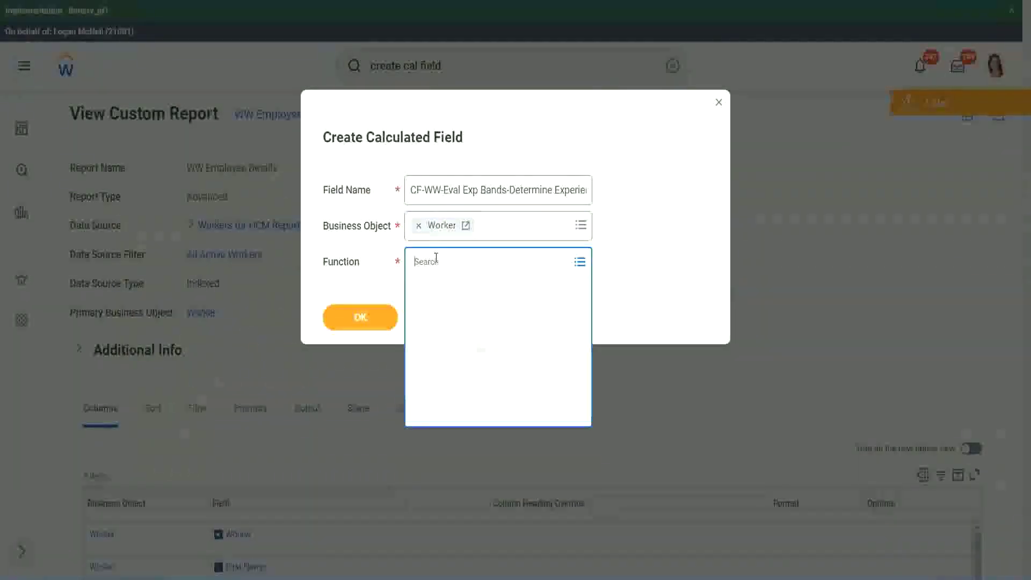
{"action": "type", "text": "Eval"}
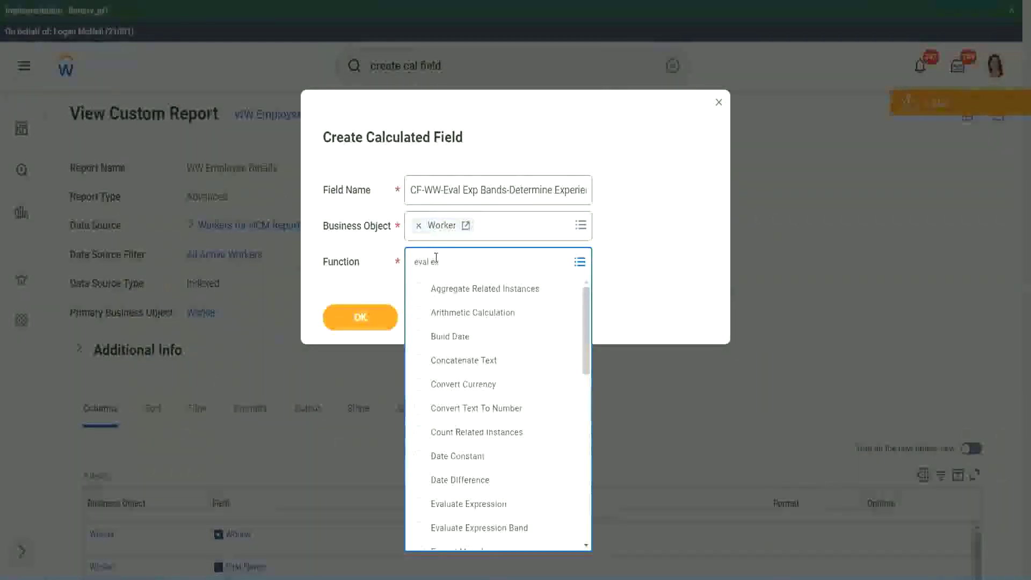
{"action": "type", "text": "p"}
{"action": "key", "text": "Return"}
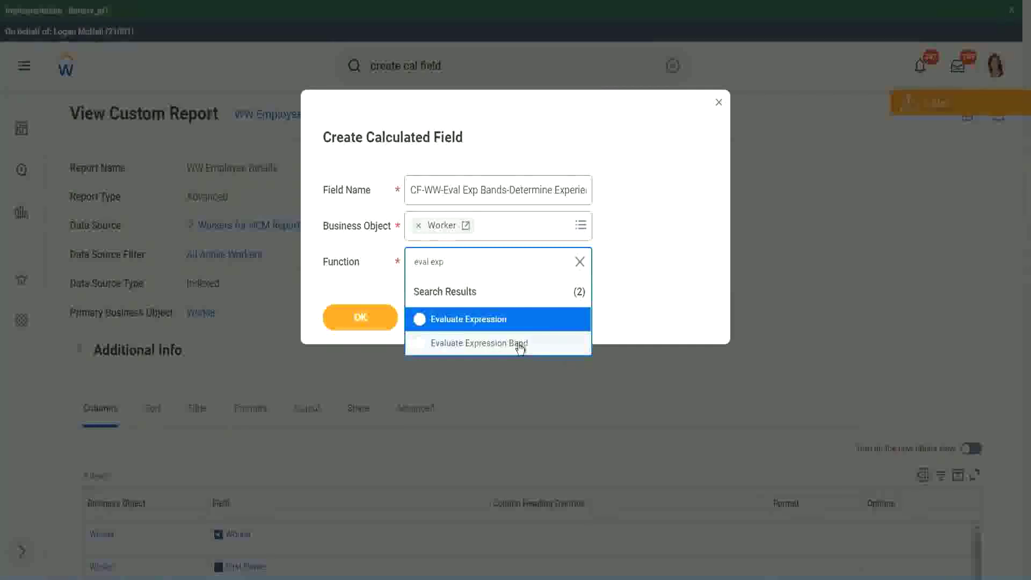
{"action": "left_click", "coordinate": [519, 345]}
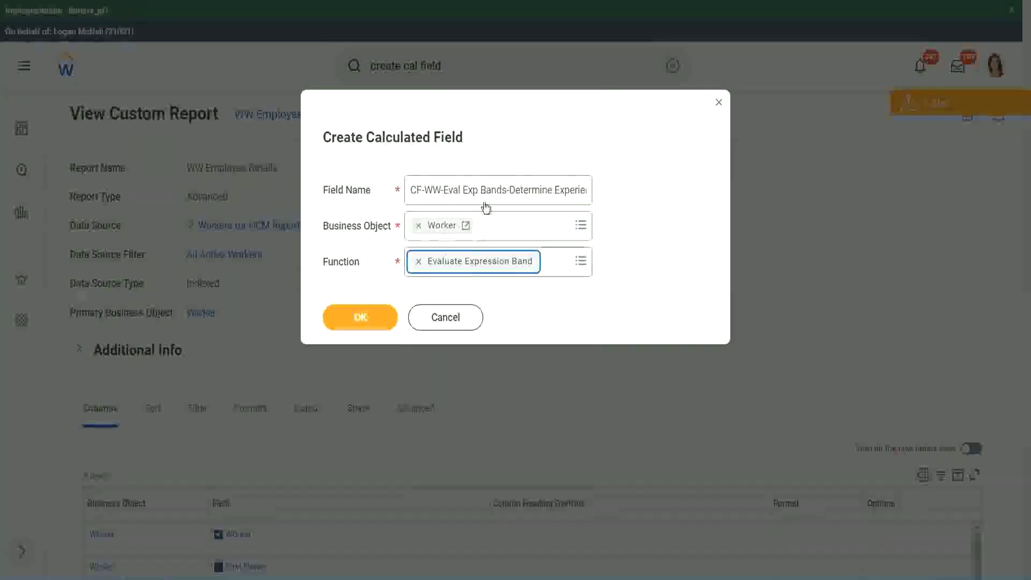
{"action": "left_click", "coordinate": [505, 191]}
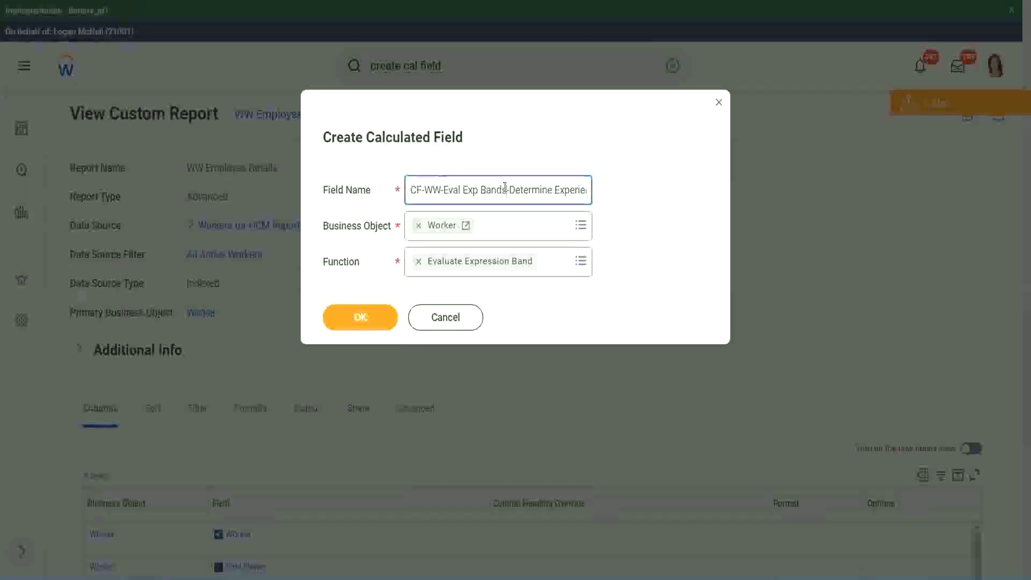
{"action": "key", "text": "BackSpace"}
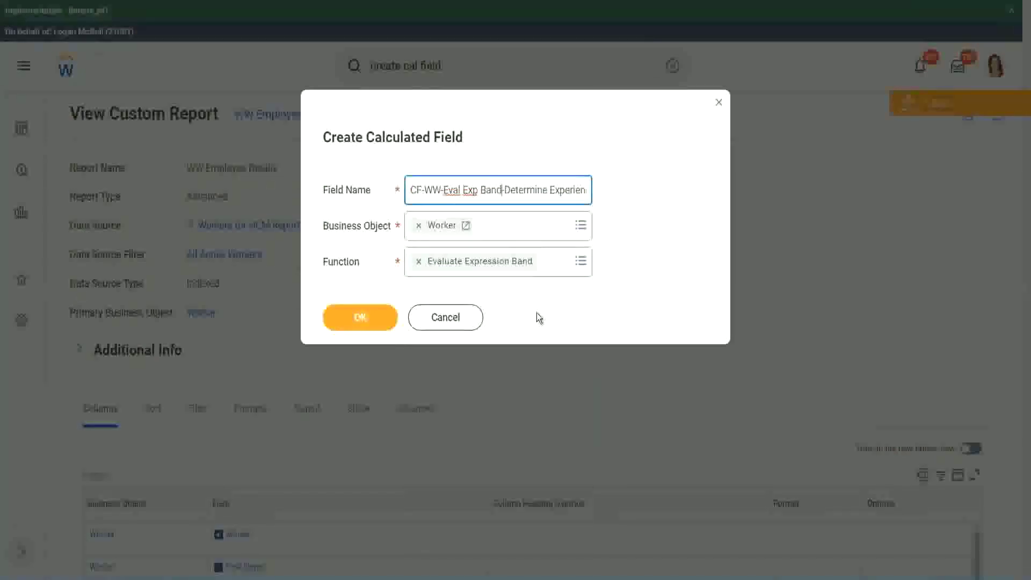
- Create the field and set its Default Value to a dash, removing the stray N
{"action": "left_click", "coordinate": [364, 319]}
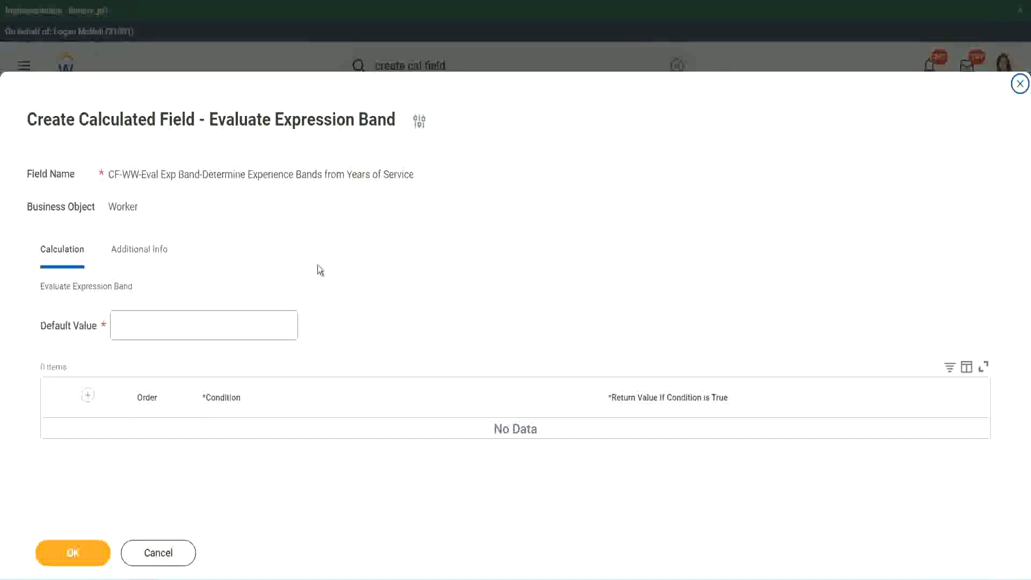
{"action": "left_click", "coordinate": [149, 331]}
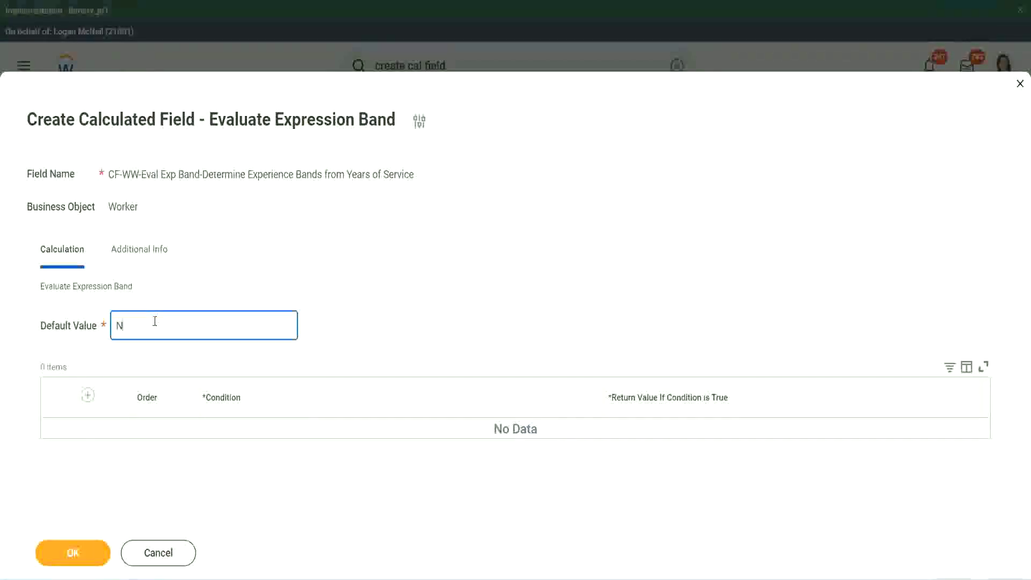
{"action": "key", "text": "BackSpace"}
- Add the first band row, clear the test return value, and bring up options on a reference condition link
{"action": "left_click", "coordinate": [87, 395]}
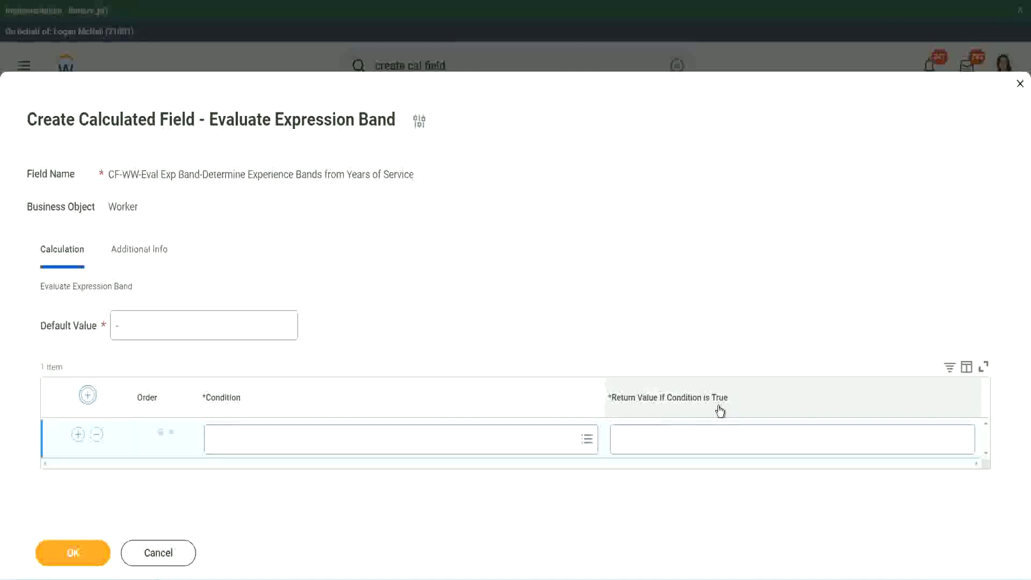
{"action": "left_click", "coordinate": [671, 441]}
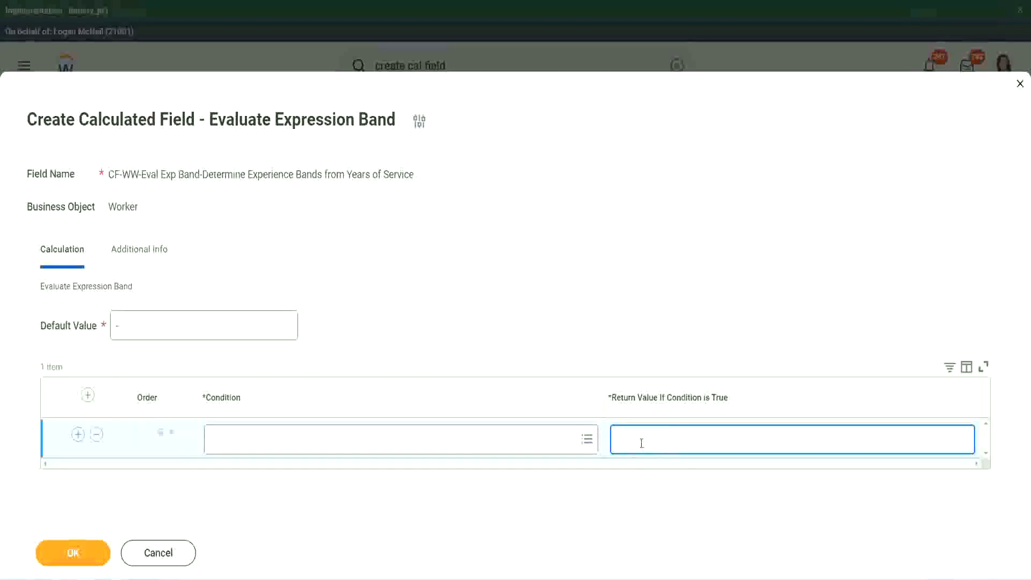
{"action": "type", "text": "adkqdjaidjaijd"}
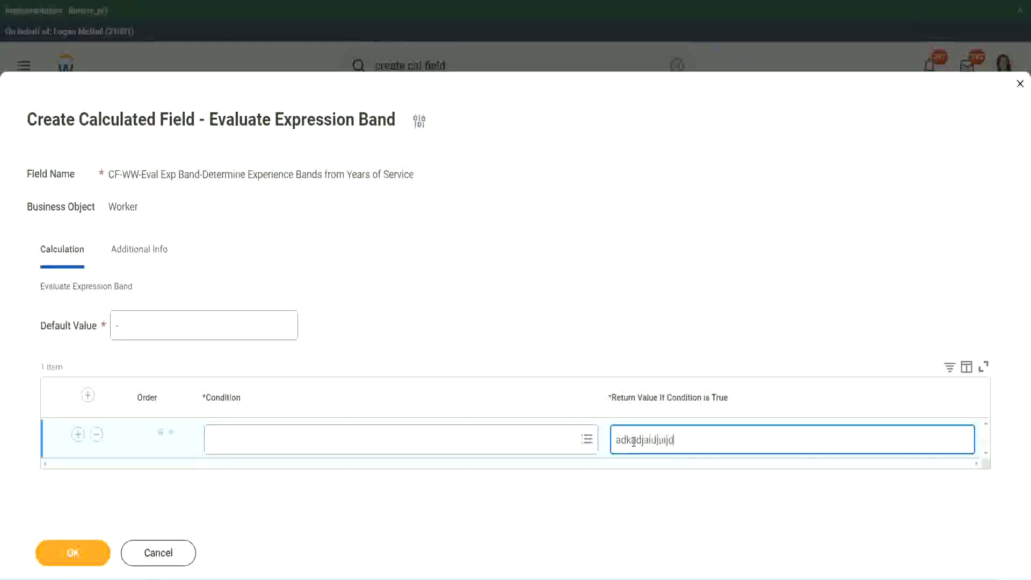
{"action": "type", "text": "ia"}
{"action": "key", "text": "BackSpace"}
{"action": "key", "text": "BackSpace"}
{"action": "key", "text": "BackSpace"}
{"action": "key", "text": "BackSpace"}
{"action": "key", "text": "BackSpace"}
{"action": "key", "text": "BackSpace"}
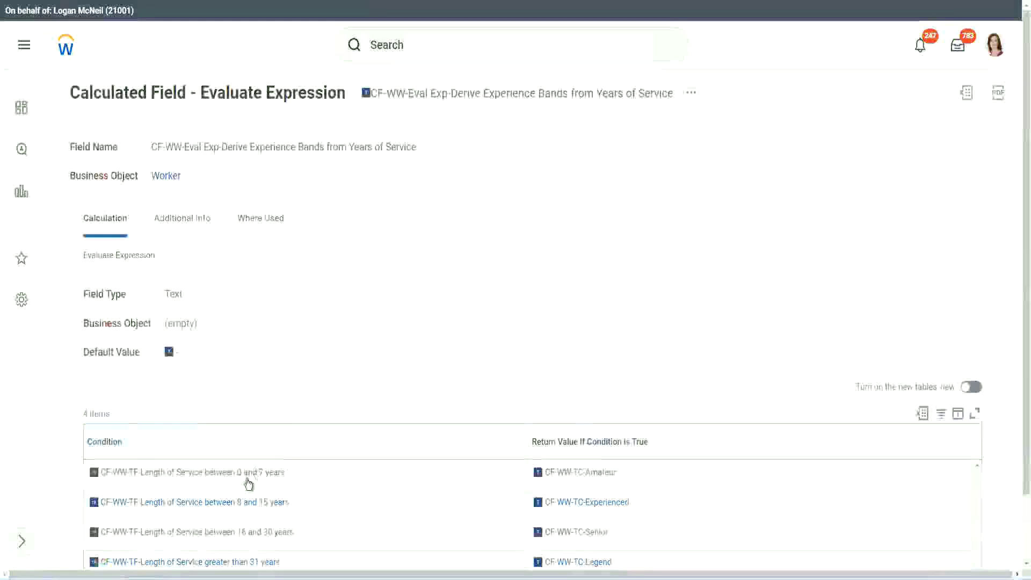
{"action": "right_click", "coordinate": [238, 477]}
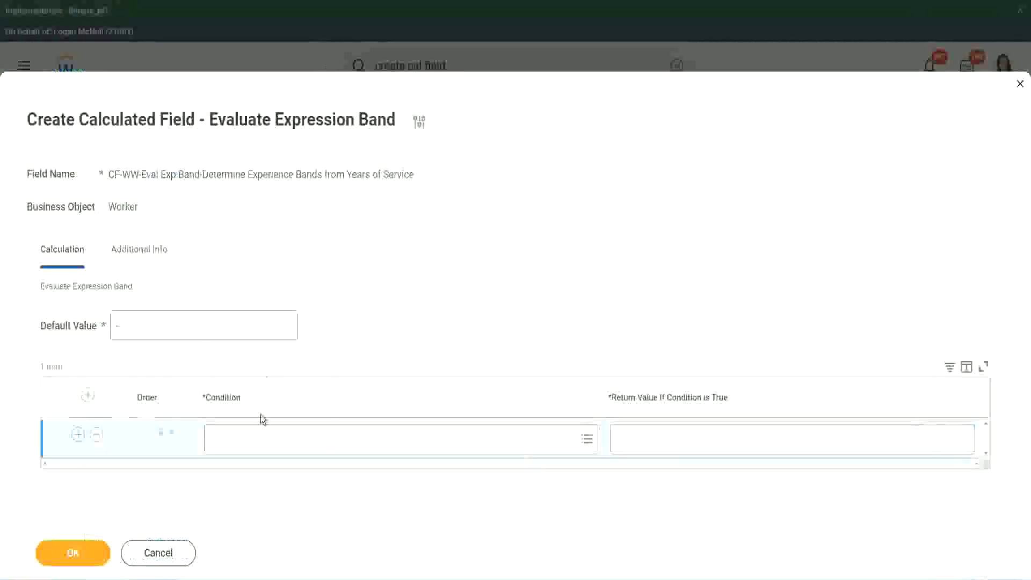
- Set row 1 to Length of Service between 0 and 7 years returning Amateur, and add a second row
{"action": "left_click", "coordinate": [260, 442]}
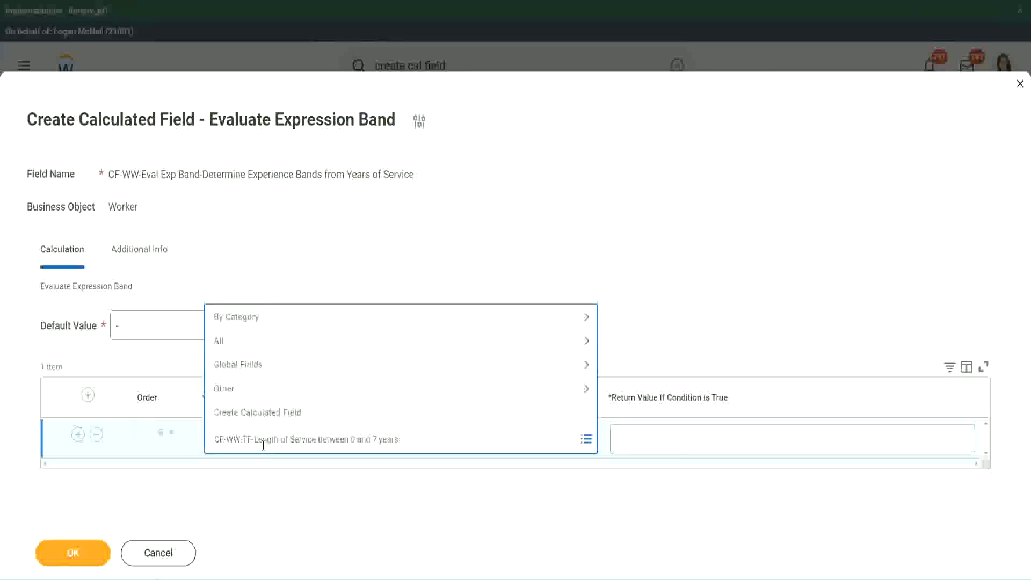
{"action": "key", "text": "ctrl+v"}
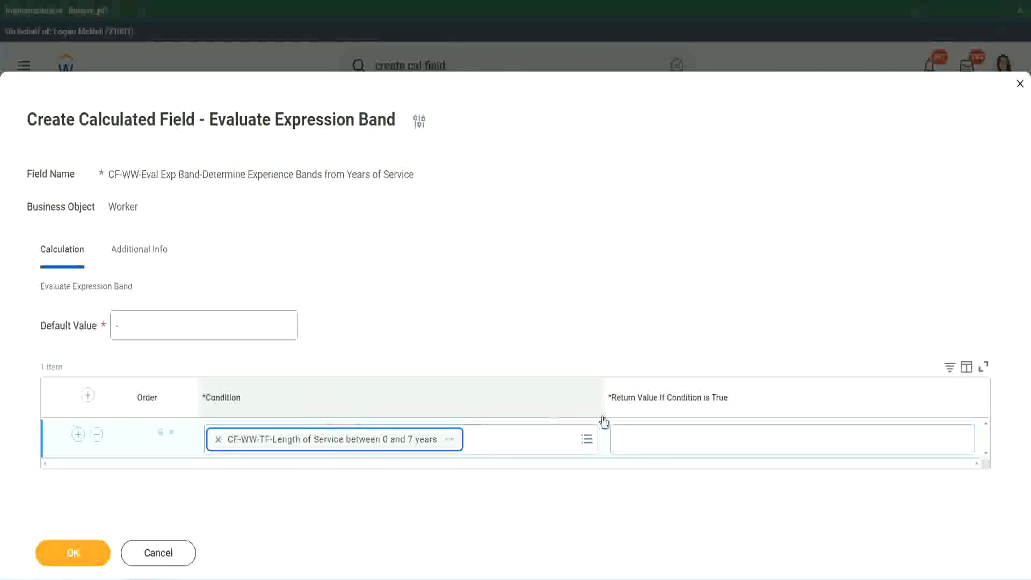
{"action": "left_click", "coordinate": [650, 430]}
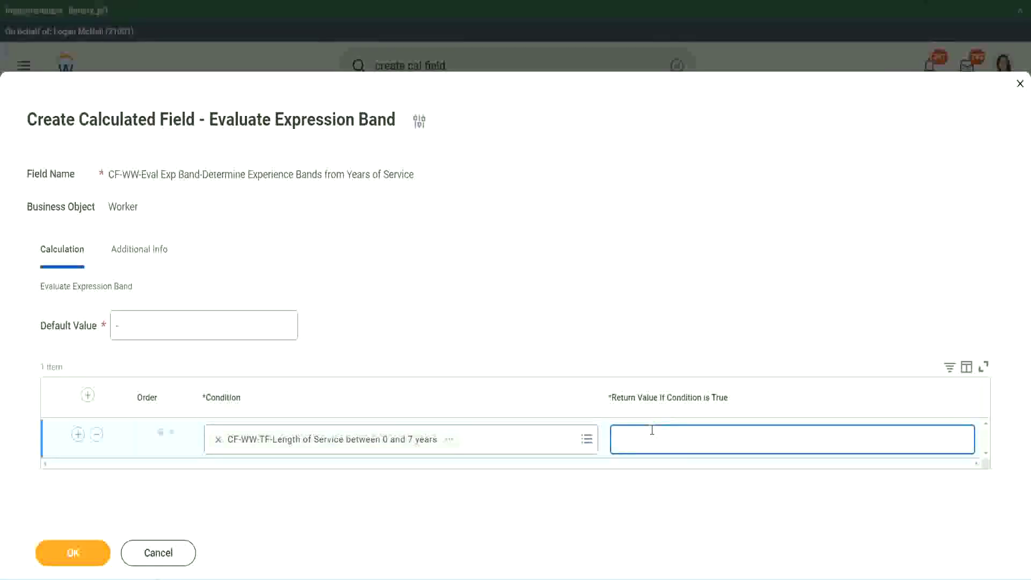
{"action": "type", "text": "Amateur"}
{"action": "left_click", "coordinate": [78, 434]}
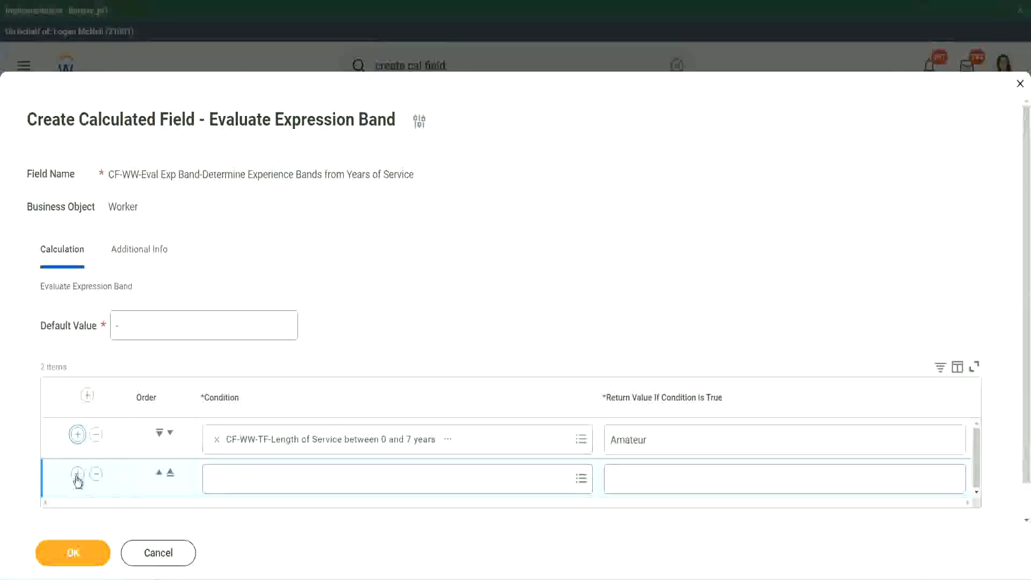
- Add third and fourth rows and place the 16 to 30 years condition in row three
{"action": "left_click", "coordinate": [77, 475]}
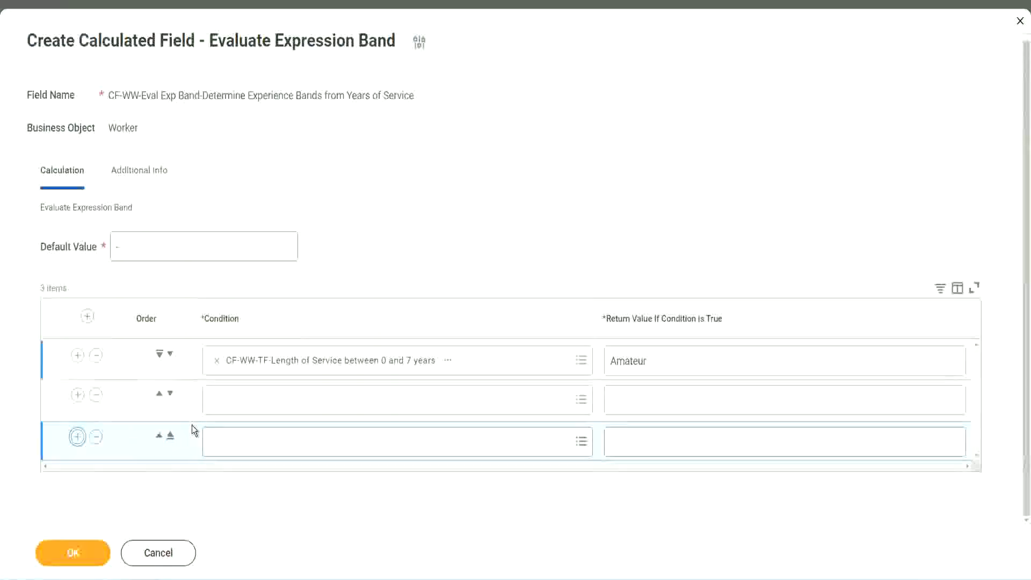
{"action": "left_click", "coordinate": [77, 436]}
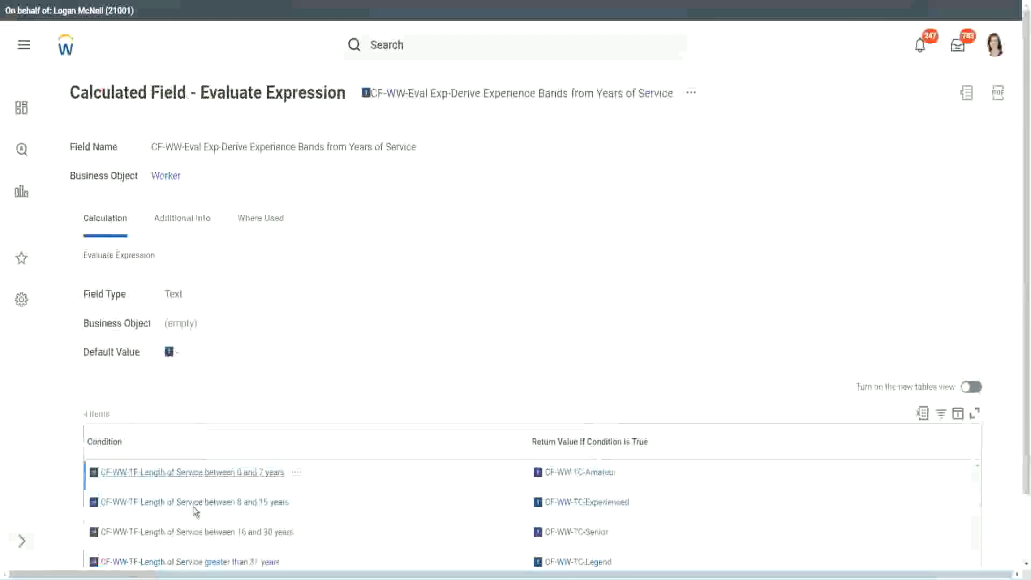
{"action": "right_click", "coordinate": [195, 528]}
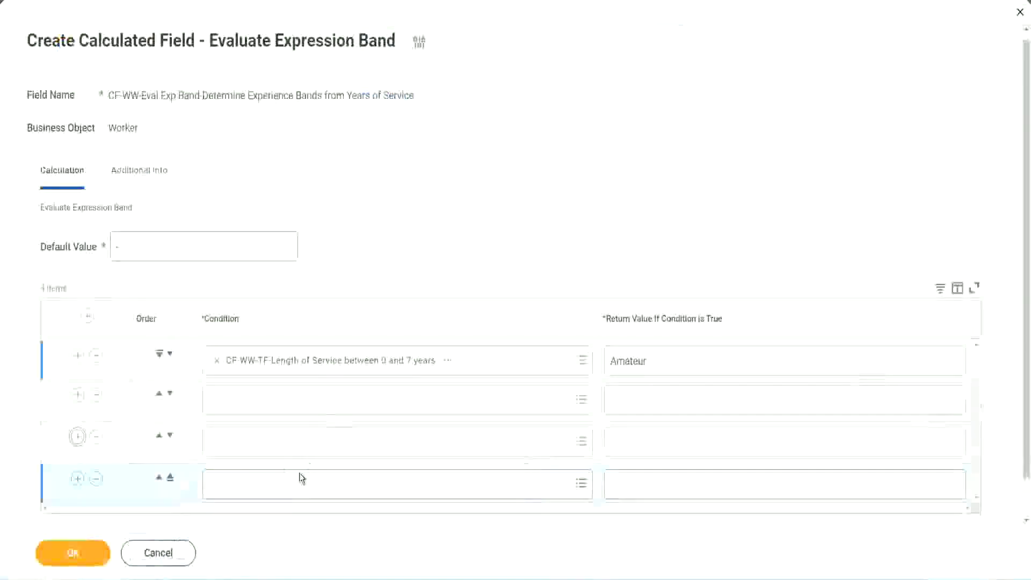
{"action": "left_click", "coordinate": [264, 394]}
{"action": "type", "text": "CF-WW-TF-Length of Service between 16 and 30 years"}
{"action": "key", "text": "Return"}
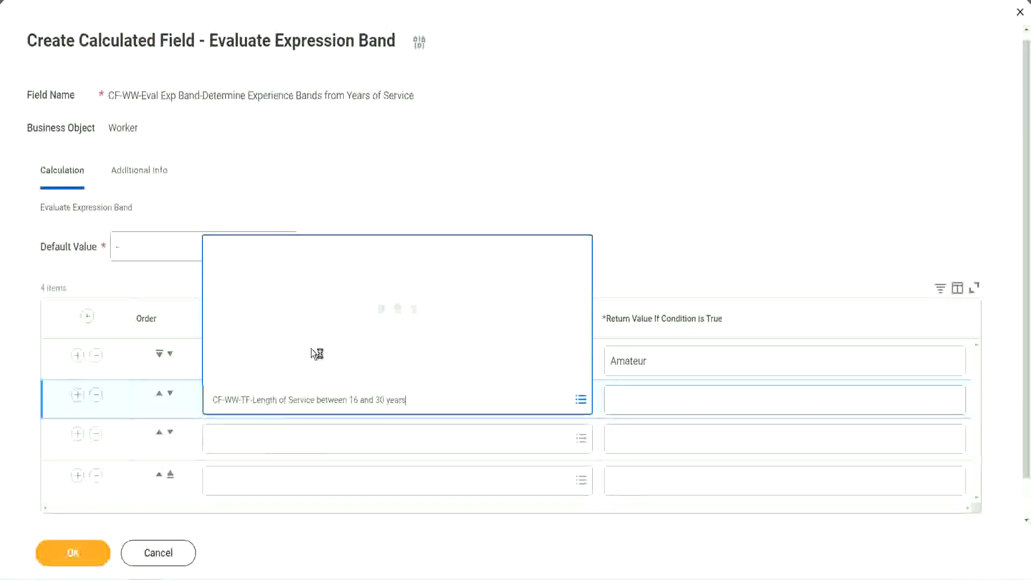
{"action": "left_click", "coordinate": [169, 395]}
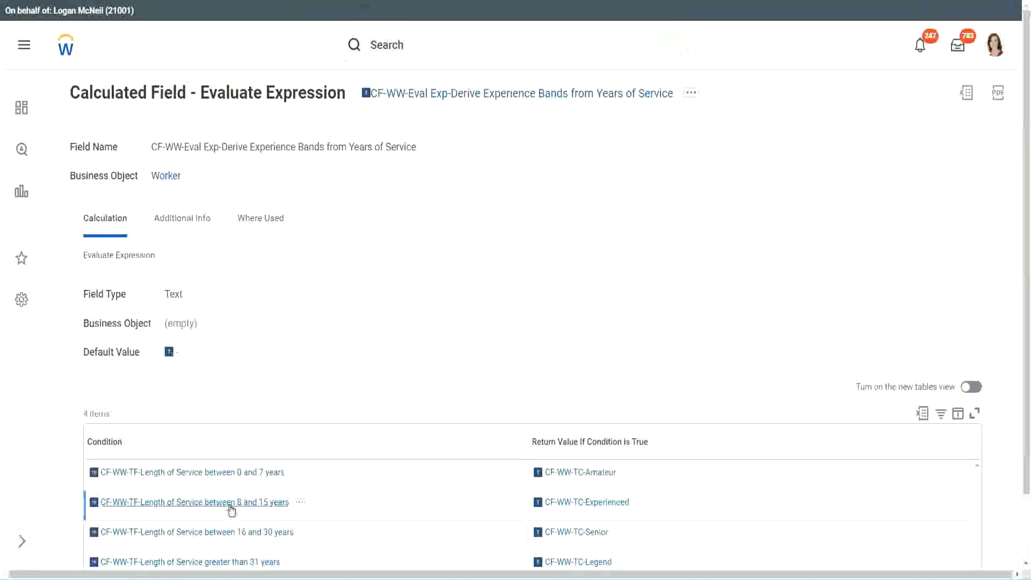
- Copy the 8 to 15 years condition into row two and pick up the next reference condition
{"action": "right_click", "coordinate": [230, 509]}
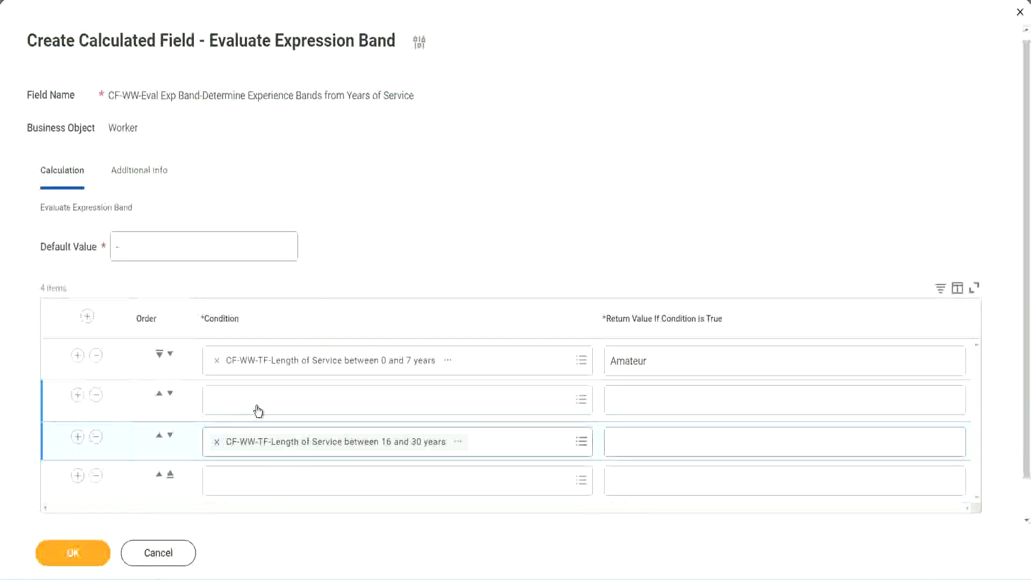
{"action": "left_click", "coordinate": [258, 411]}
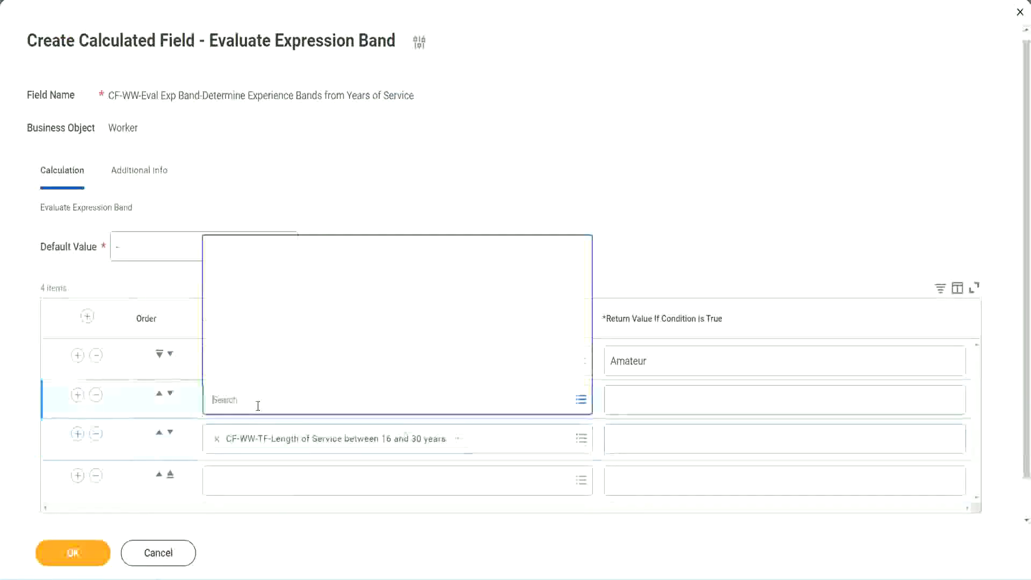
{"action": "type", "text": "CF-WW-TF-Length of Service between 8 and 15 years"}
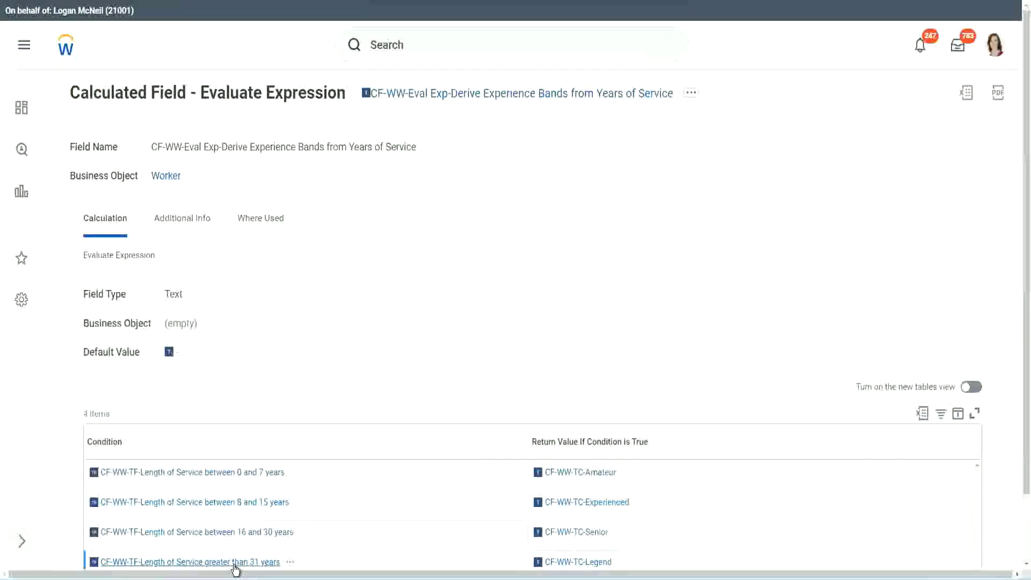
{"action": "right_click", "coordinate": [235, 571]}
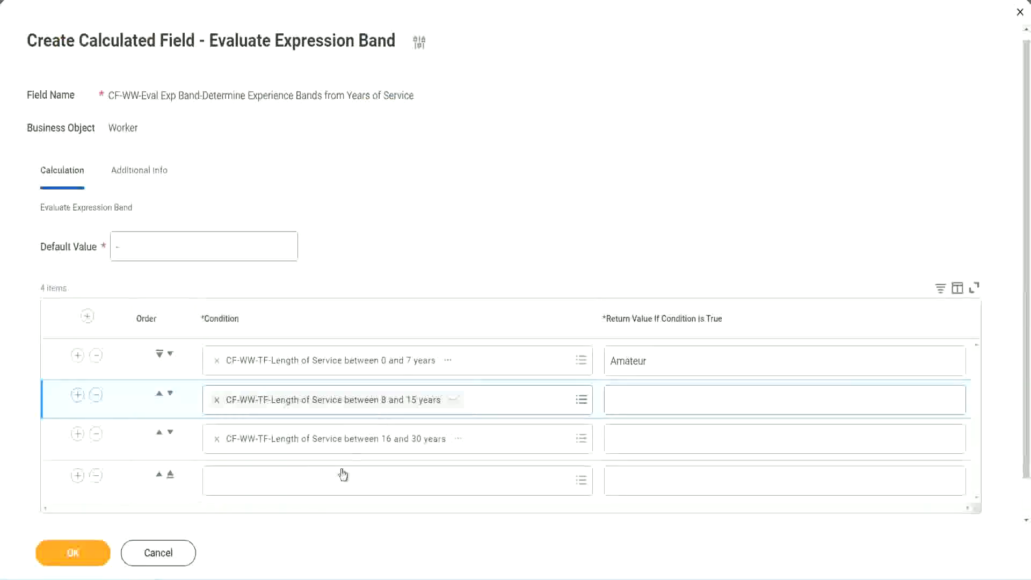
- Set row 4 to greater than 31 years, enter Legend, Senior and Experienced return values, and submit the field
{"action": "left_click", "coordinate": [298, 479]}
{"action": "type", "text": "CF-WW-TF-Length of Service greater than 31 years"}
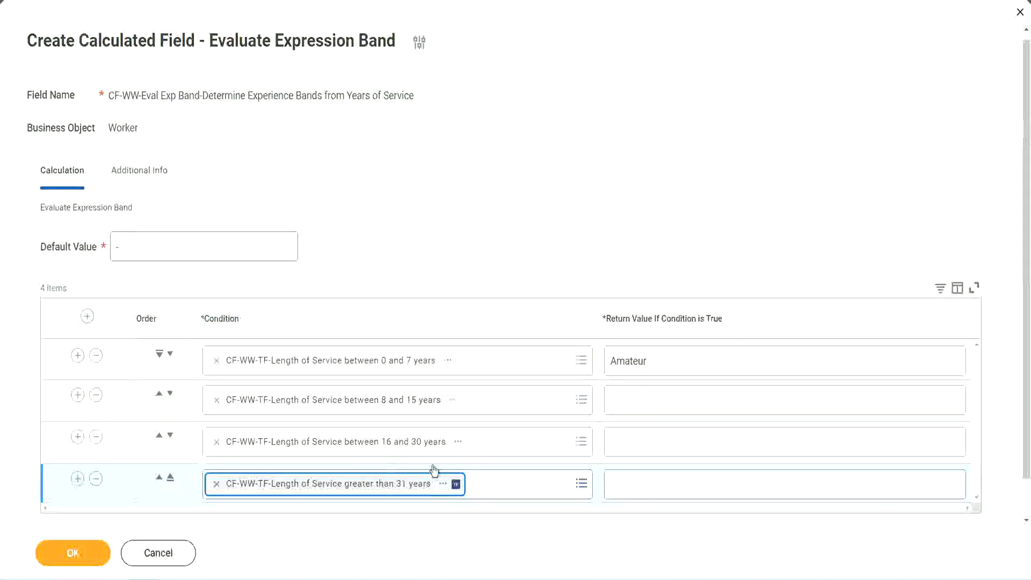
{"action": "left_click", "coordinate": [677, 483]}
{"action": "type", "text": "Le"}
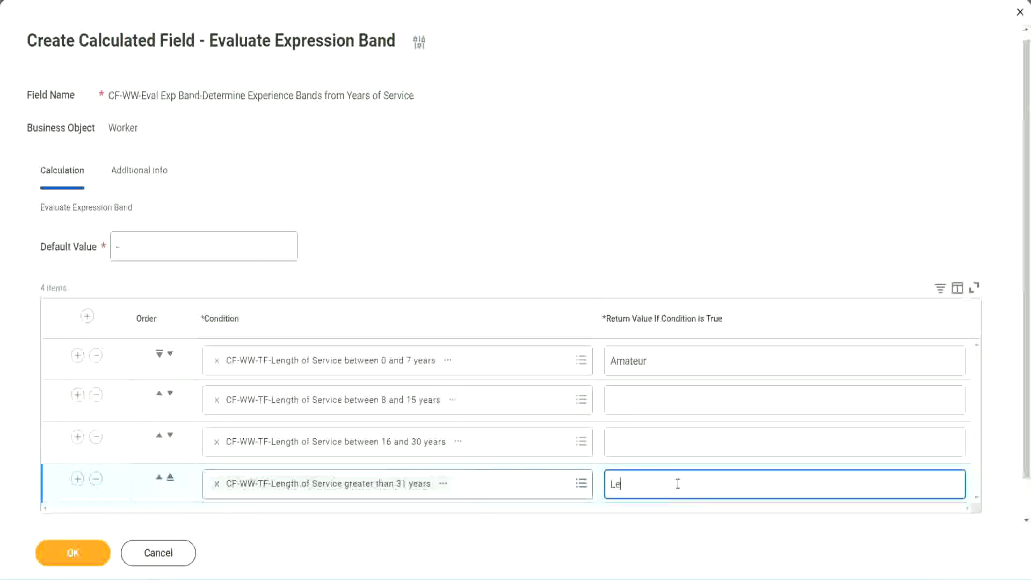
{"action": "type", "text": "gend"}
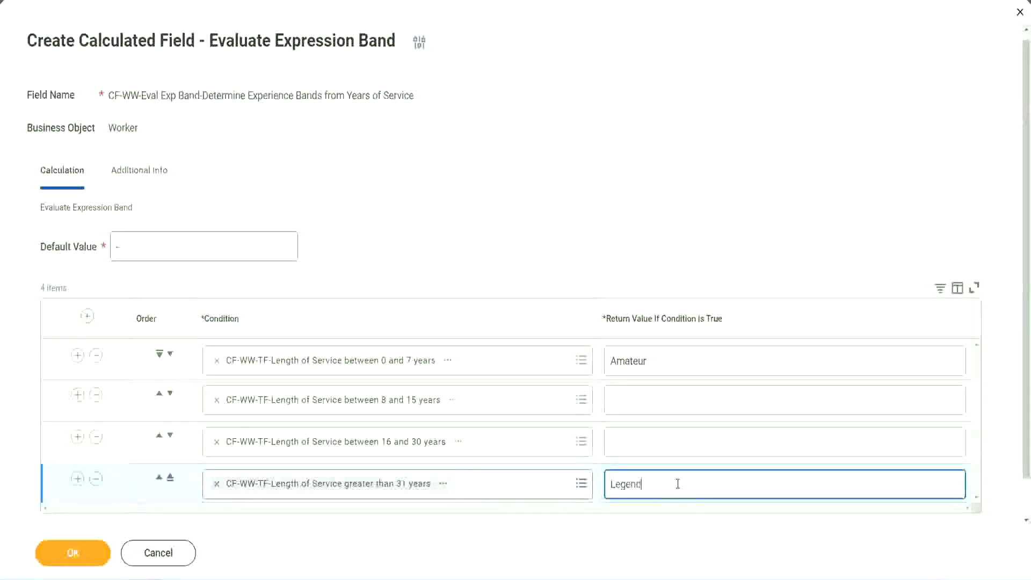
{"action": "left_click", "coordinate": [634, 440]}
{"action": "type", "text": "S"}
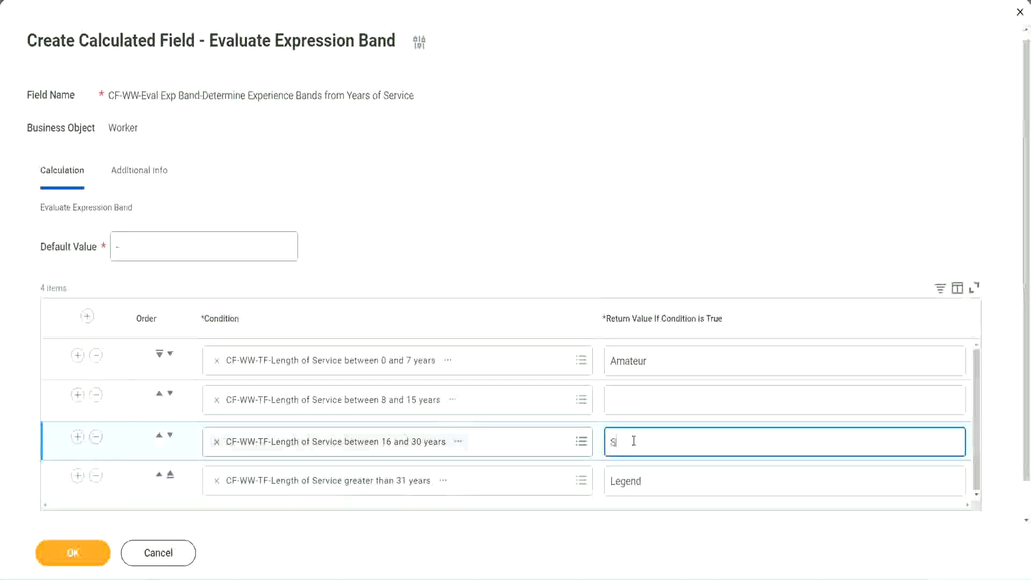
{"action": "type", "text": "enior"}
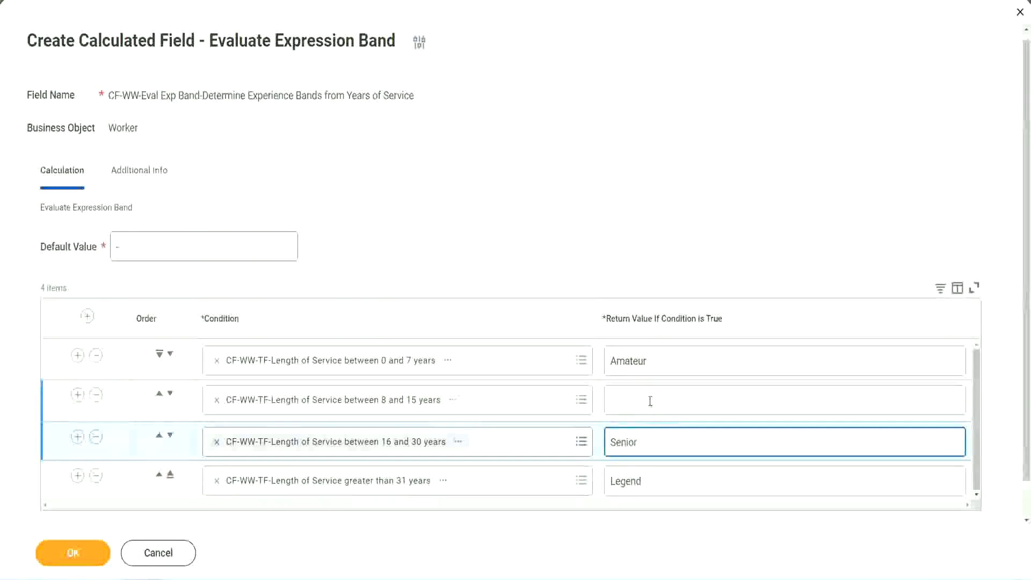
{"action": "left_click", "coordinate": [649, 400]}
{"action": "type", "text": "Ex"}
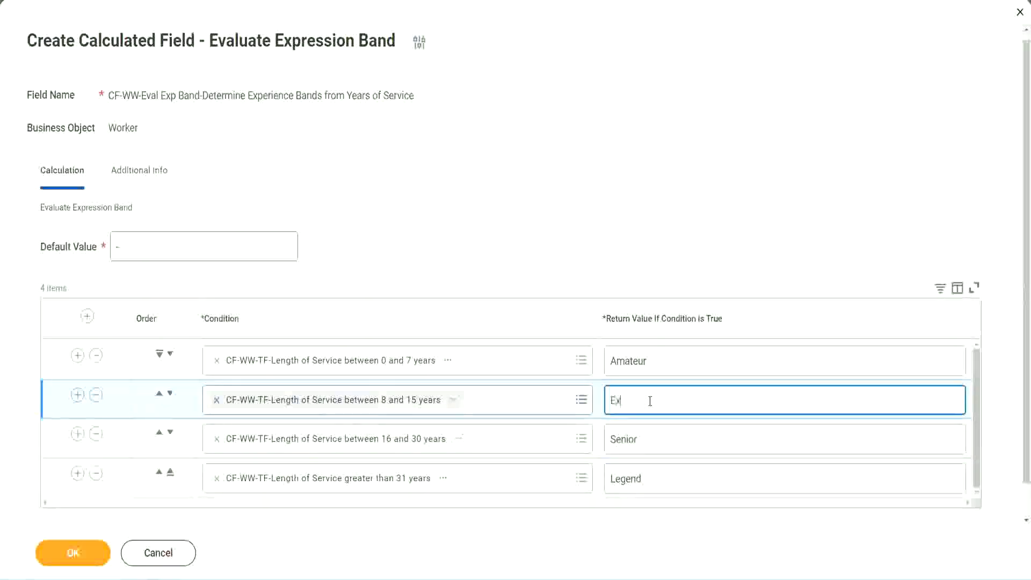
{"action": "type", "text": "perienced"}
{"action": "left_click", "coordinate": [294, 295]}
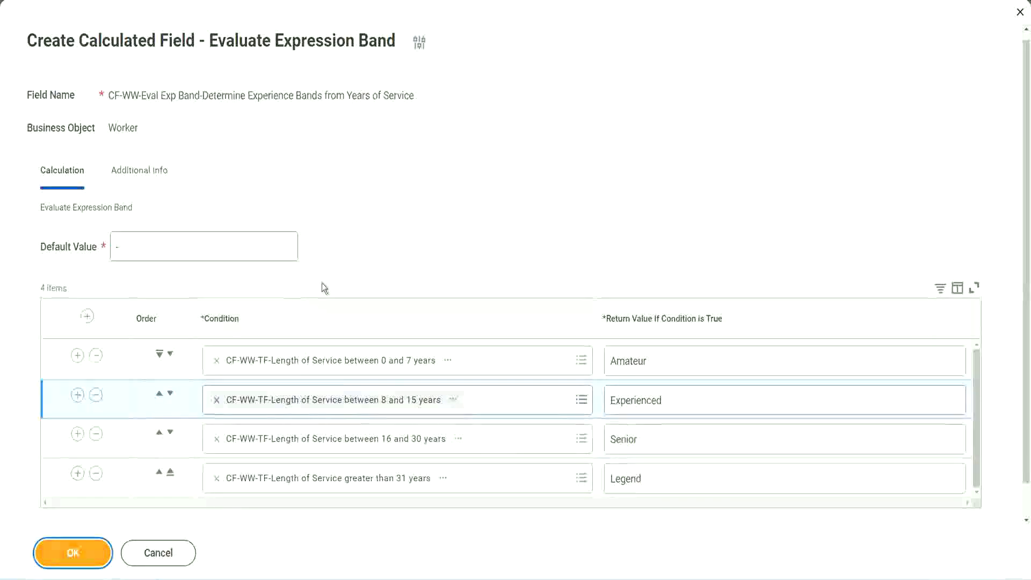
{"action": "key", "text": "Return"}
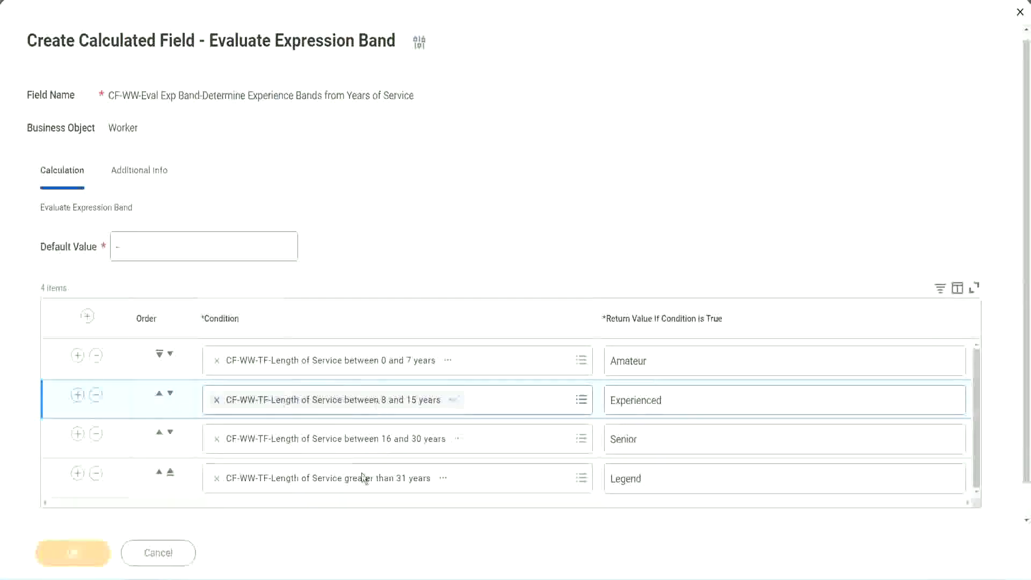
{"action": "scroll", "coordinate": [353, 327], "scroll_direction": "down", "scroll_amount": 3}
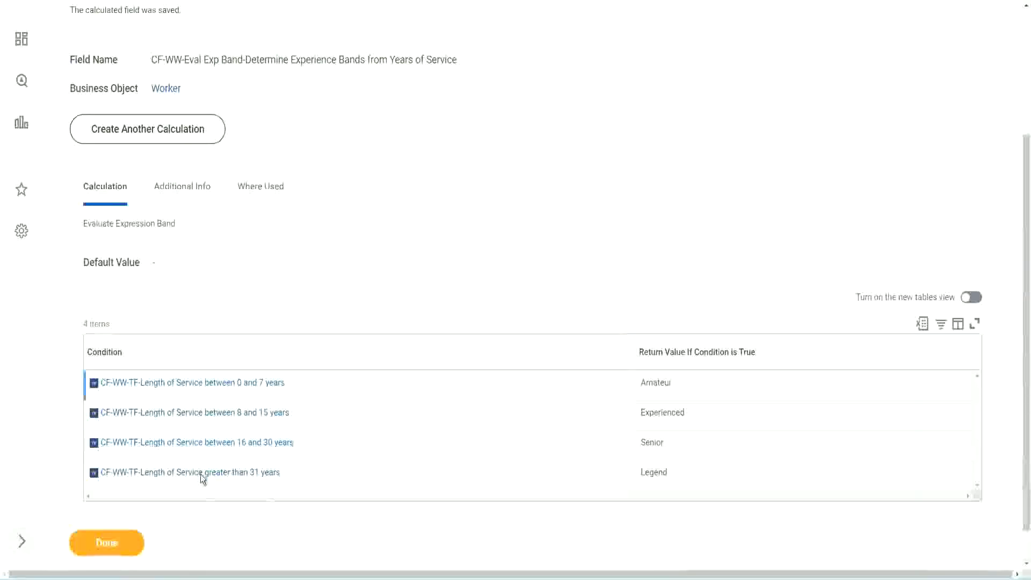
- Review the saved field's Amateur, Experienced, Senior and Legend band return values
{"action": "double_click", "coordinate": [659, 382]}
{"action": "double_click", "coordinate": [653, 412]}
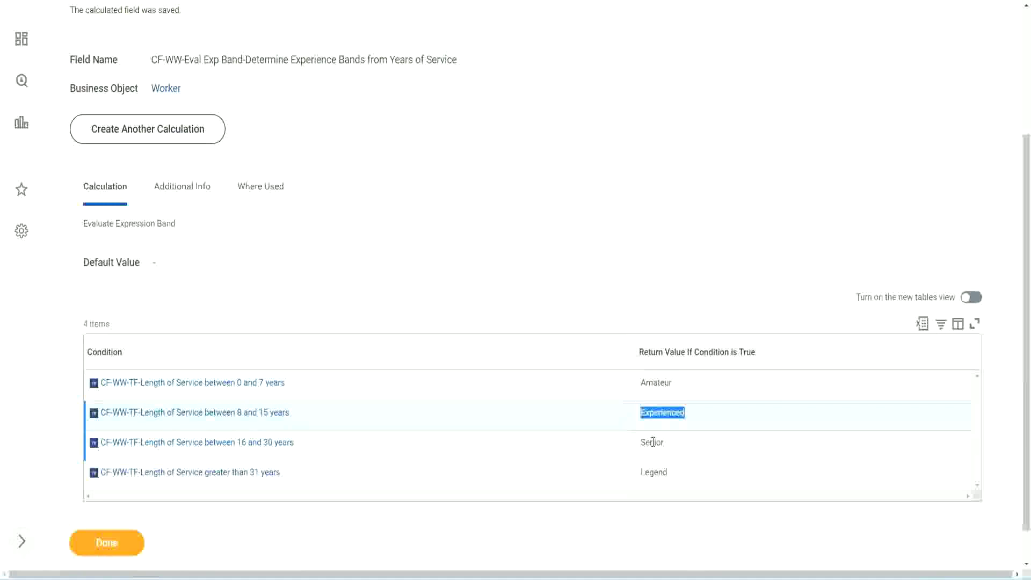
{"action": "double_click", "coordinate": [651, 442]}
{"action": "left_click", "coordinate": [654, 472]}
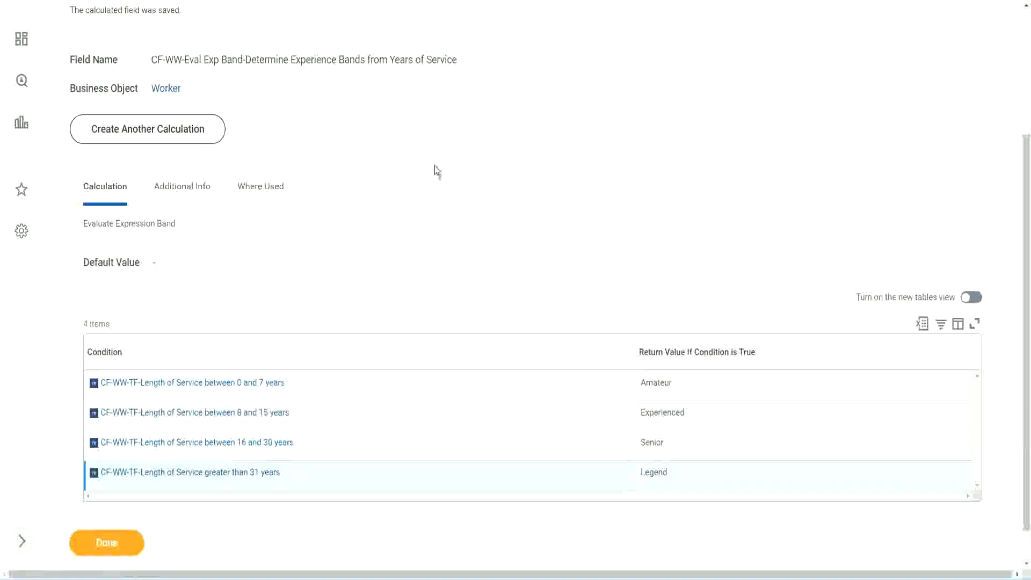
{"action": "scroll", "coordinate": [434, 171], "scroll_direction": "up", "scroll_amount": 3}
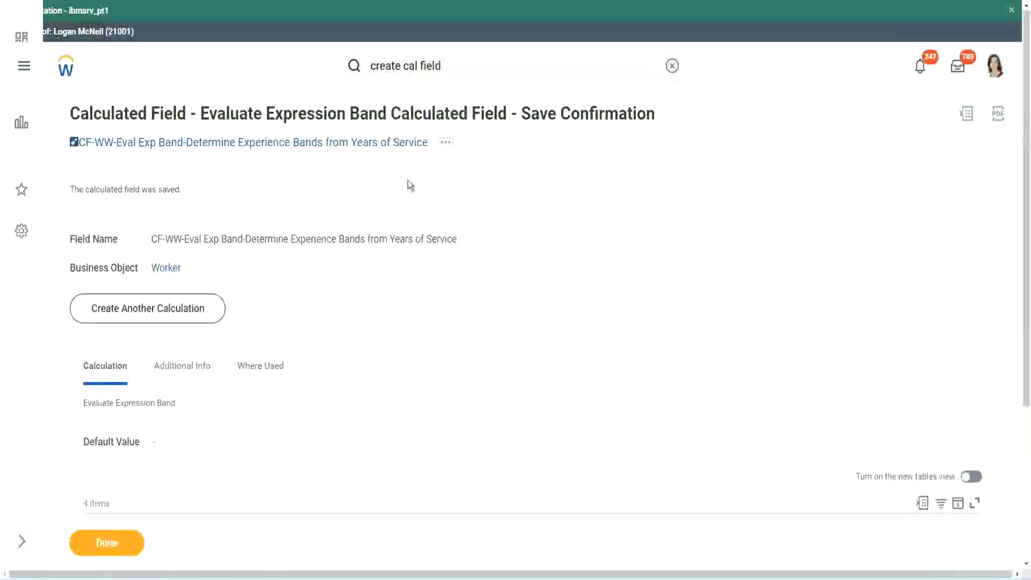
- Copy the saved calculated field's name as text from the confirmation page
{"action": "right_click", "coordinate": [337, 145]}
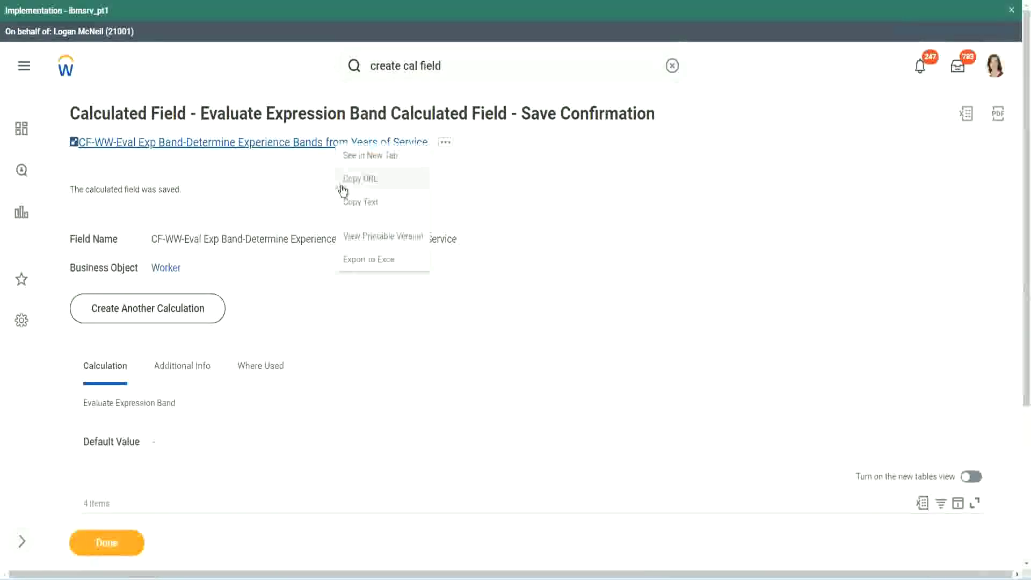
{"action": "left_click", "coordinate": [357, 203]}
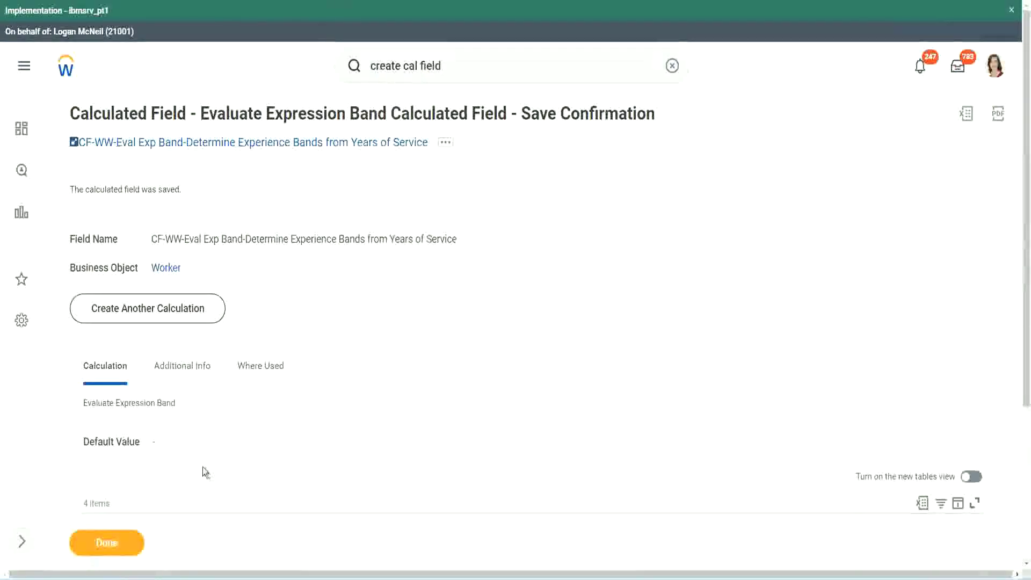
{"action": "scroll", "coordinate": [340, 414], "scroll_direction": "down", "scroll_amount": 3}
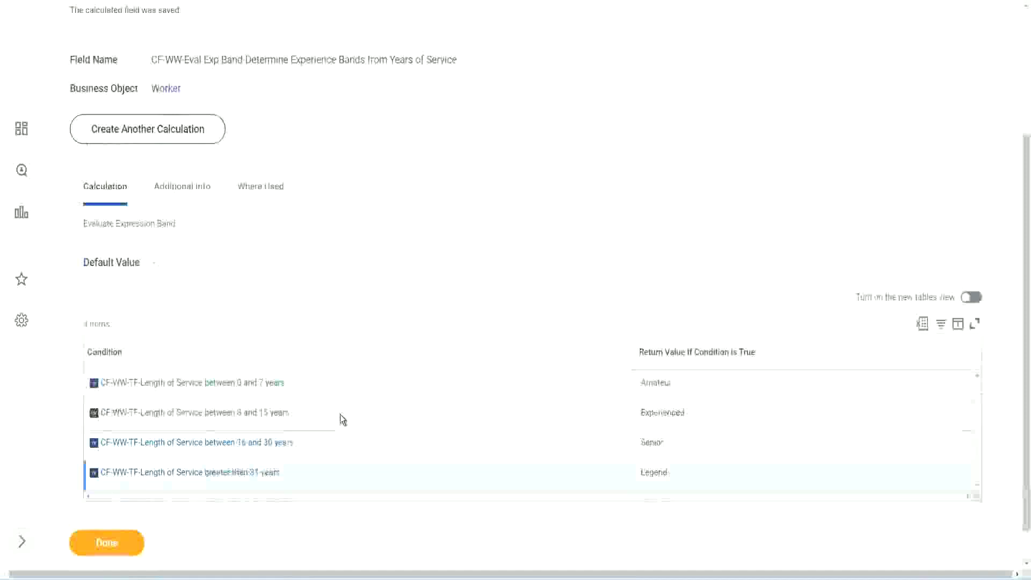
{"action": "scroll", "coordinate": [355, 390], "scroll_direction": "down", "scroll_amount": 1}
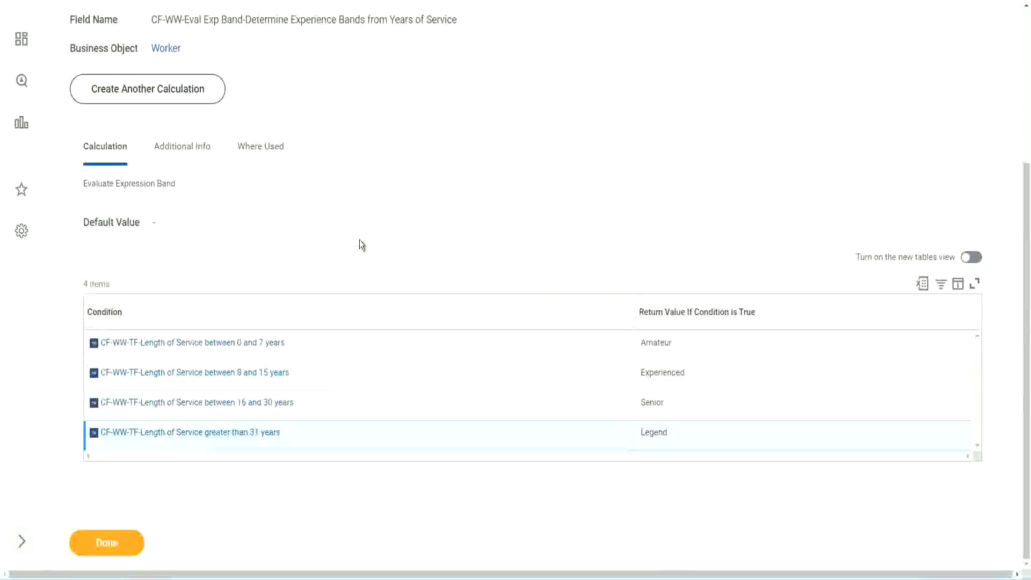
{"action": "scroll", "coordinate": [360, 242], "scroll_direction": "up", "scroll_amount": 2}
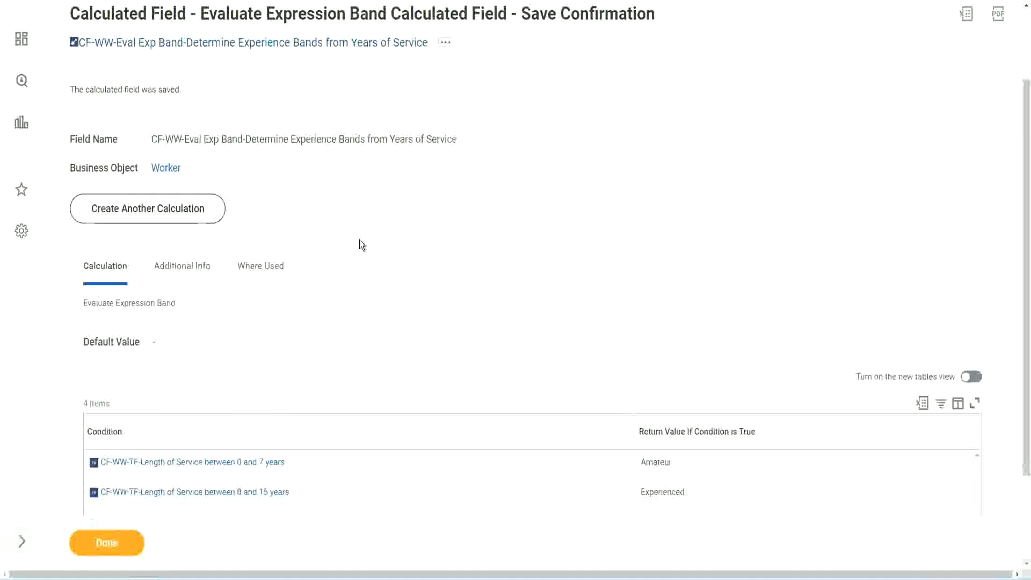
{"action": "scroll", "coordinate": [360, 239], "scroll_direction": "down", "scroll_amount": 2}
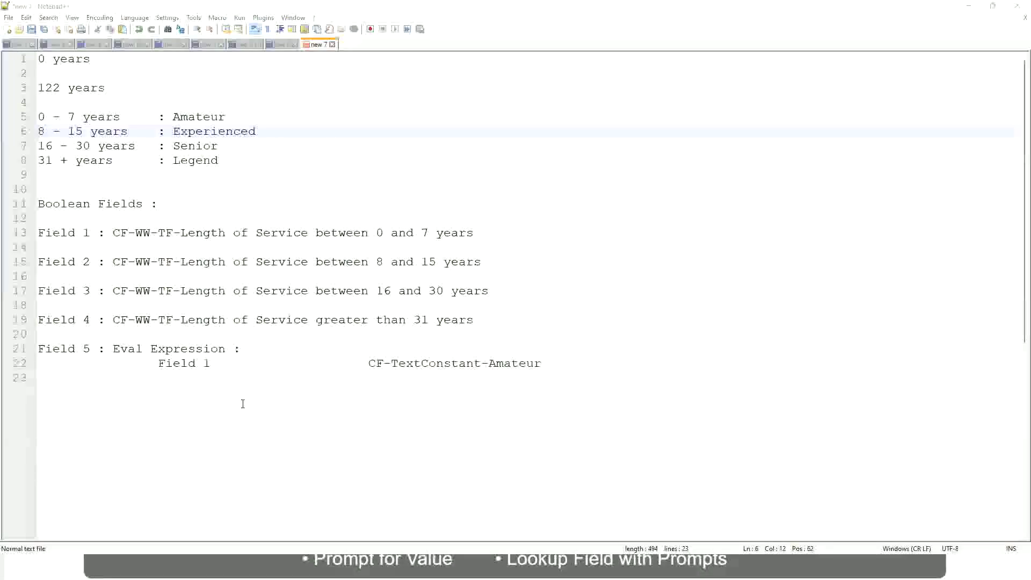
{"action": "key", "text": "alt+Tab"}
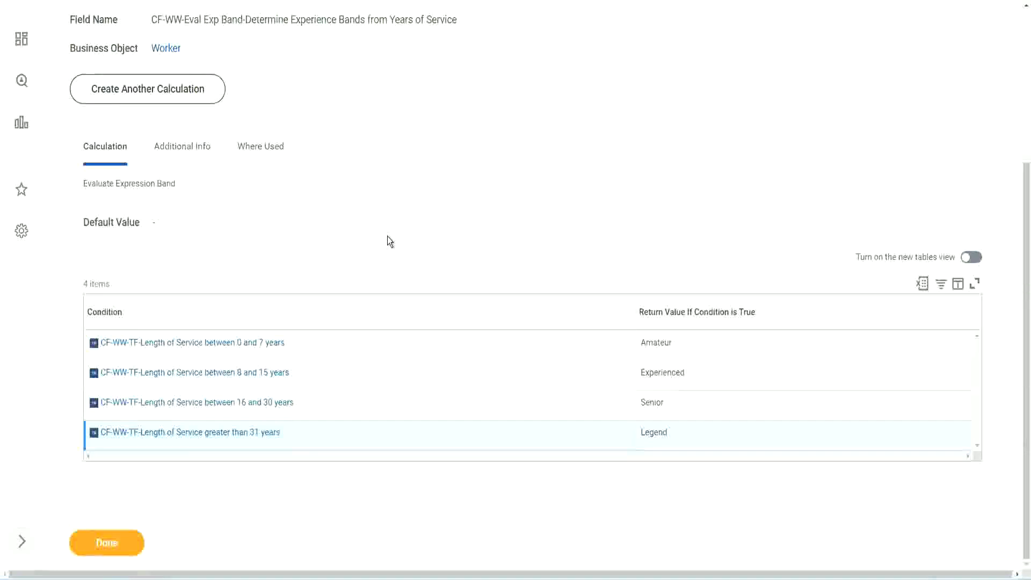
{"action": "scroll", "coordinate": [388, 236], "scroll_direction": "up", "scroll_amount": 1}
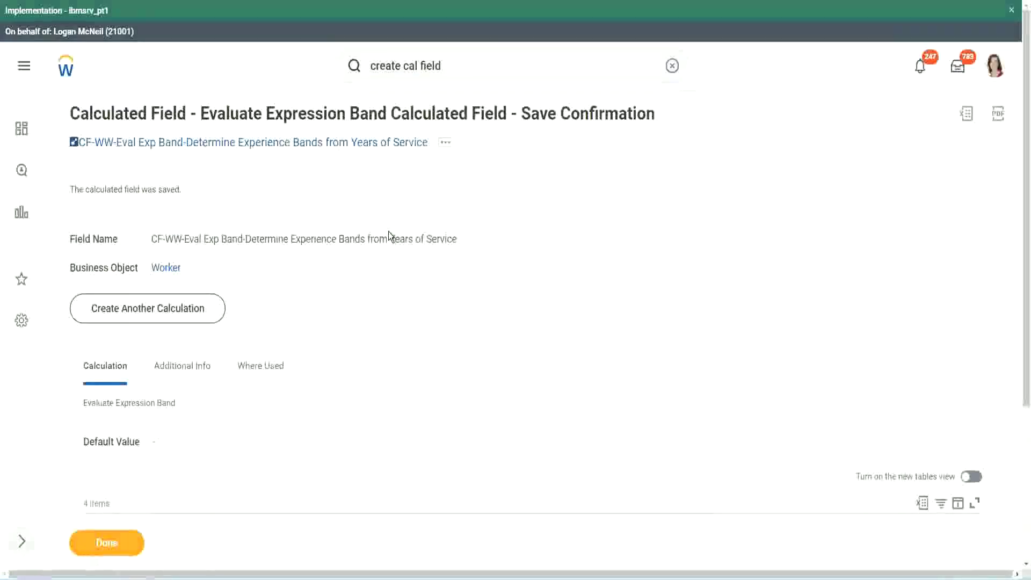
{"action": "scroll", "coordinate": [388, 236], "scroll_direction": "down", "scroll_amount": 1}
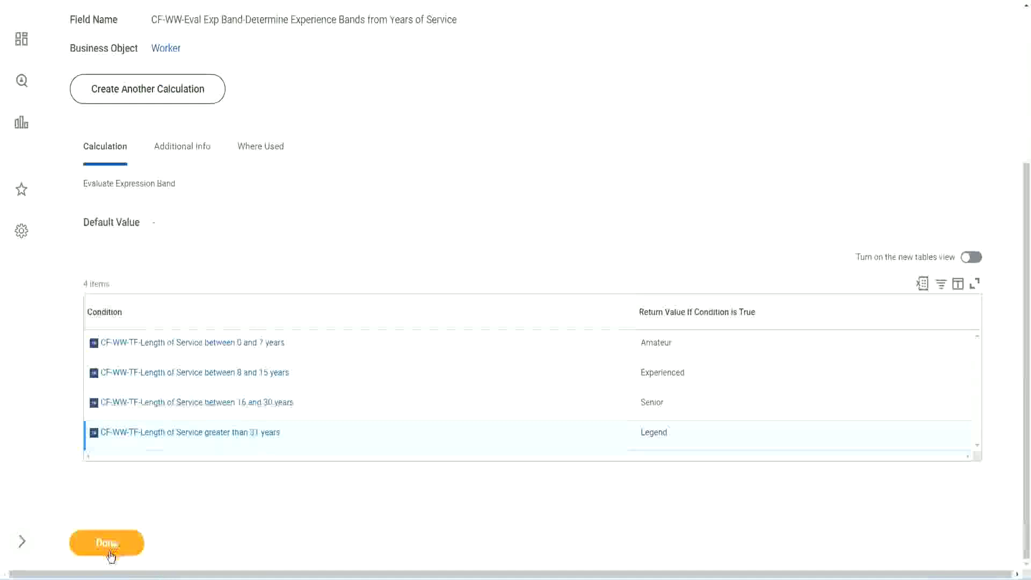
- Leave the confirmation and open the WW Employee Details custom report in edit mode
{"action": "left_click", "coordinate": [111, 556]}
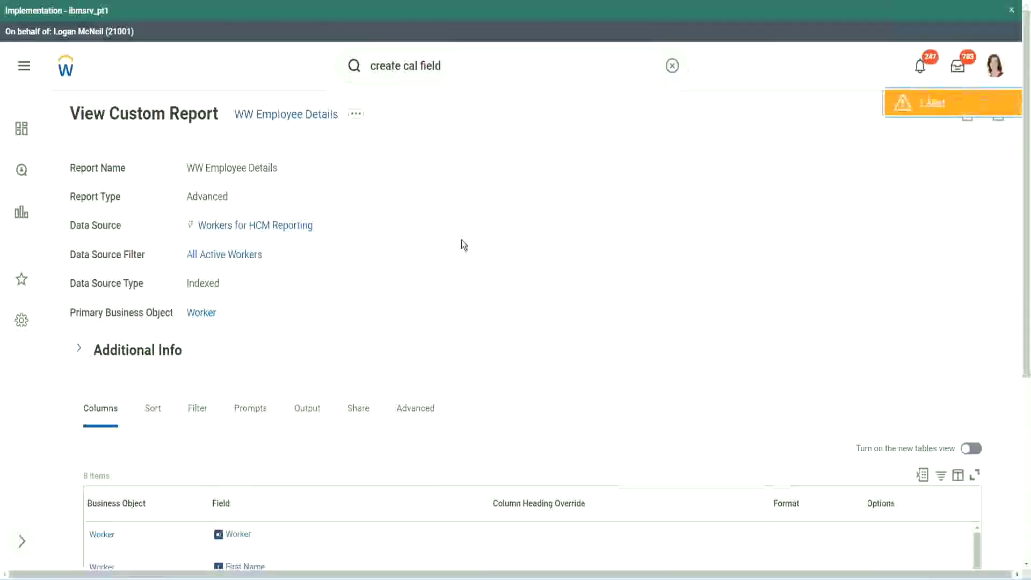
{"action": "scroll", "coordinate": [462, 244], "scroll_direction": "down", "scroll_amount": 1}
{"action": "scroll", "coordinate": [463, 244], "scroll_direction": "down", "scroll_amount": 1}
{"action": "scroll", "coordinate": [463, 244], "scroll_direction": "up", "scroll_amount": 2}
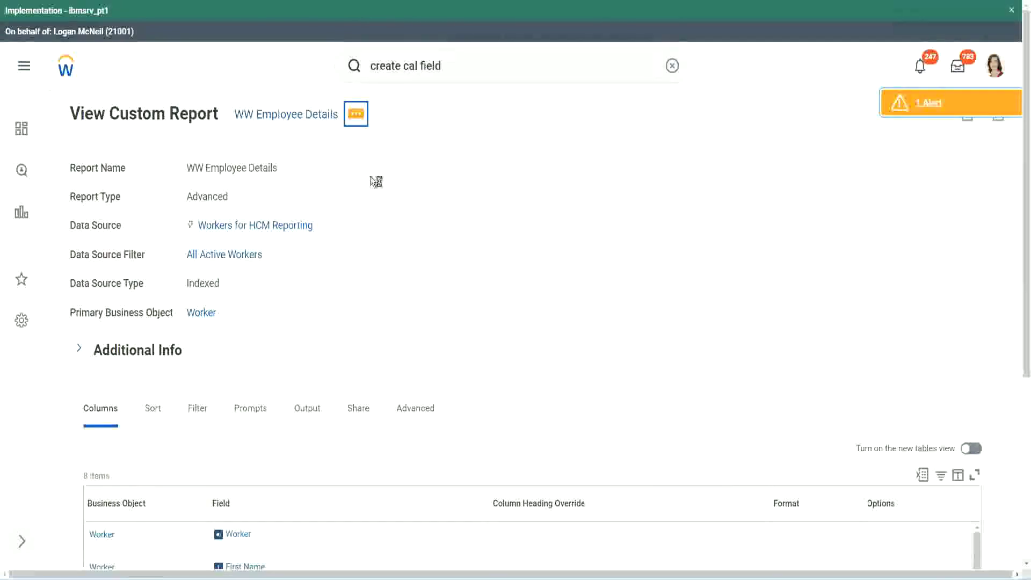
{"action": "mouse_move", "coordinate": [413, 172]}
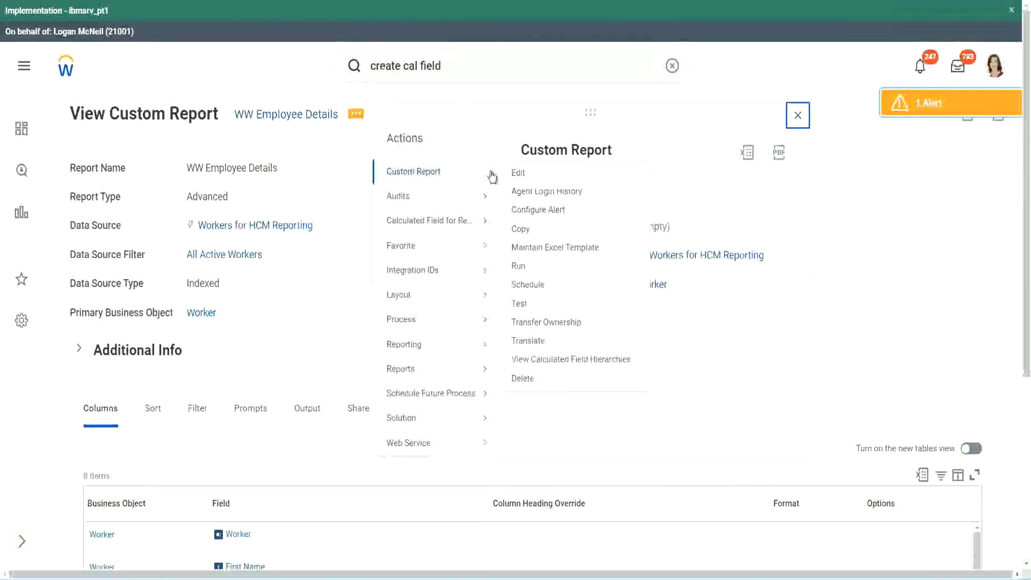
{"action": "left_click", "coordinate": [525, 177]}
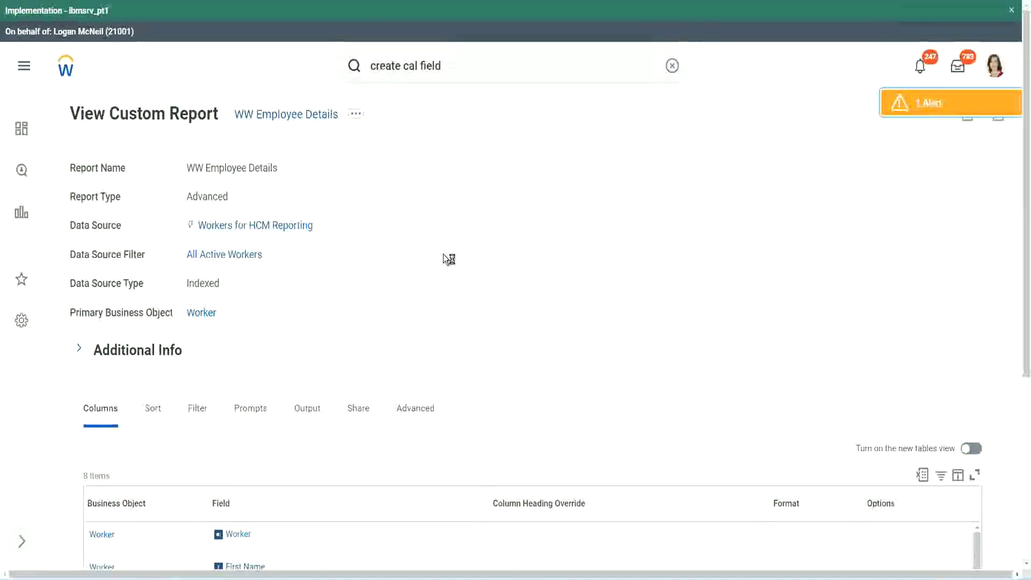
{"action": "scroll", "coordinate": [449, 259], "scroll_direction": "down", "scroll_amount": 1}
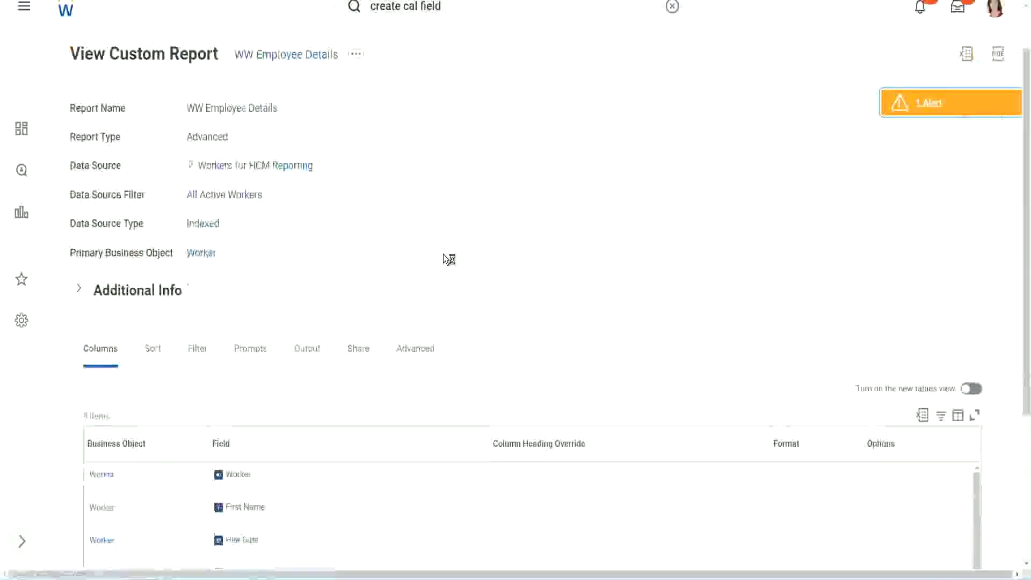
{"action": "scroll", "coordinate": [444, 259], "scroll_direction": "down", "scroll_amount": 1}
{"action": "scroll", "coordinate": [444, 259], "scroll_direction": "down", "scroll_amount": 3}
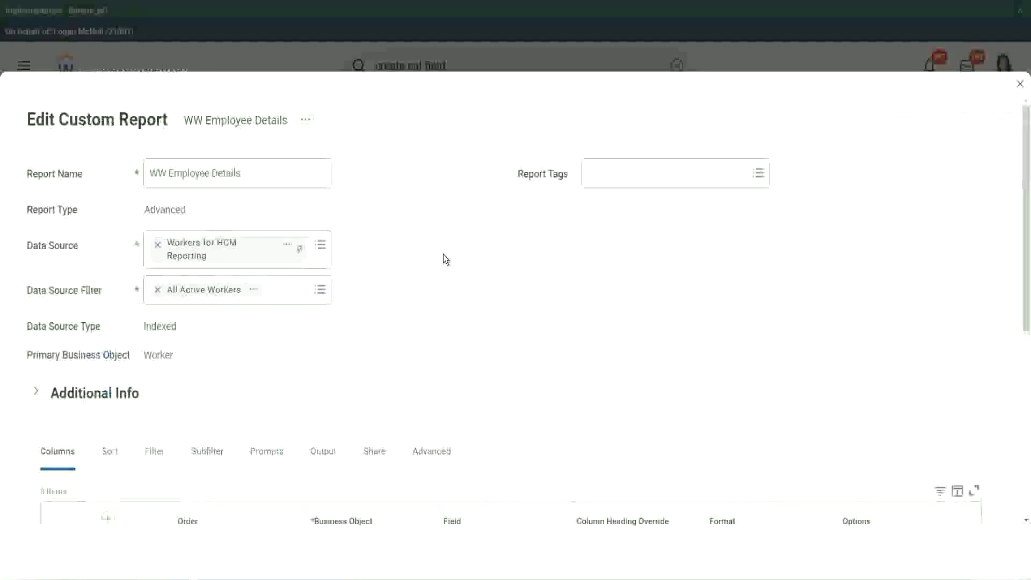
{"action": "scroll", "coordinate": [442, 258], "scroll_direction": "down", "scroll_amount": 5}
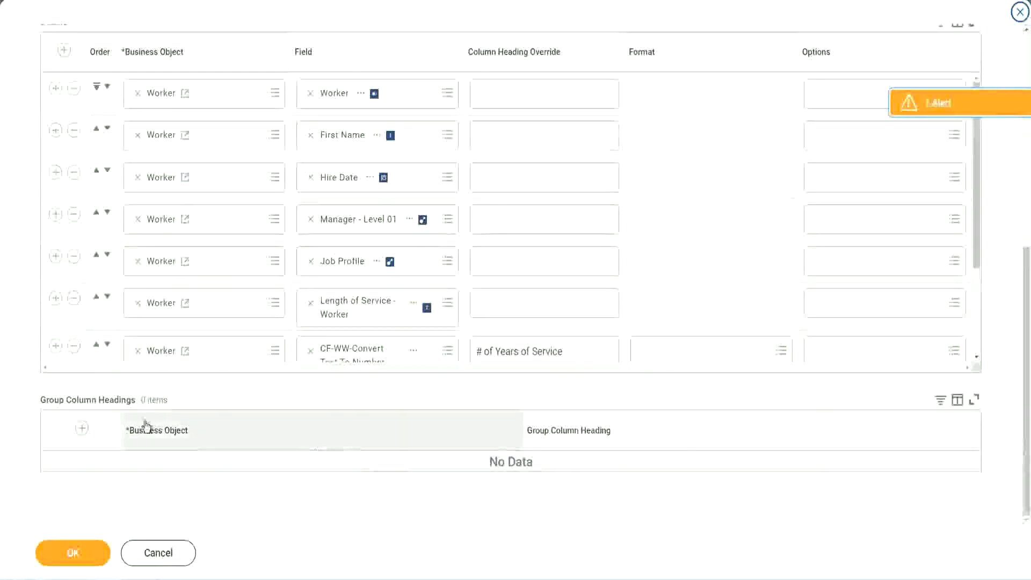
{"action": "scroll", "coordinate": [188, 295], "scroll_direction": "down", "scroll_amount": 2}
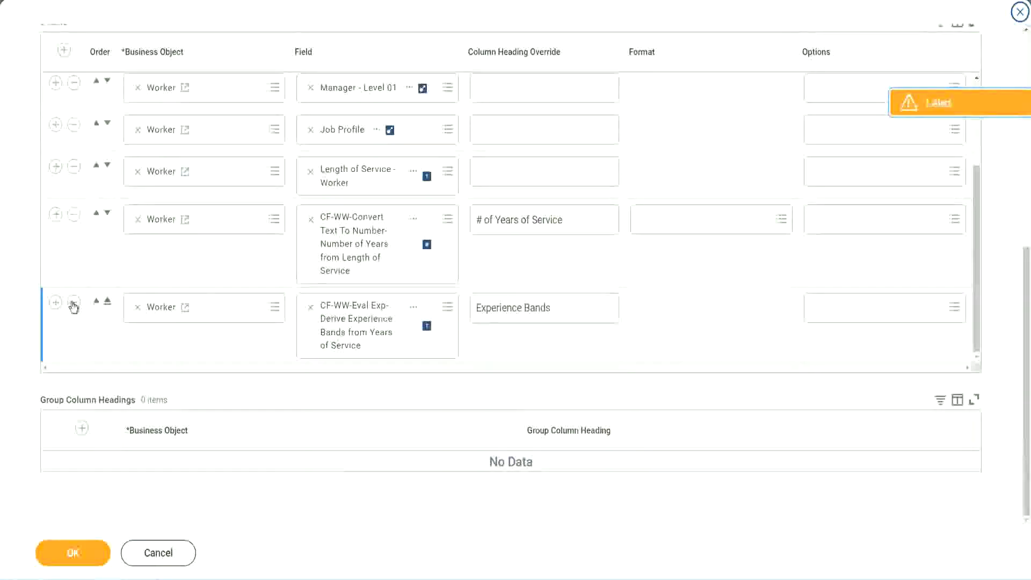
- Add a column row and paste the copied calculated field name into its Field search
{"action": "left_click", "coordinate": [347, 306]}
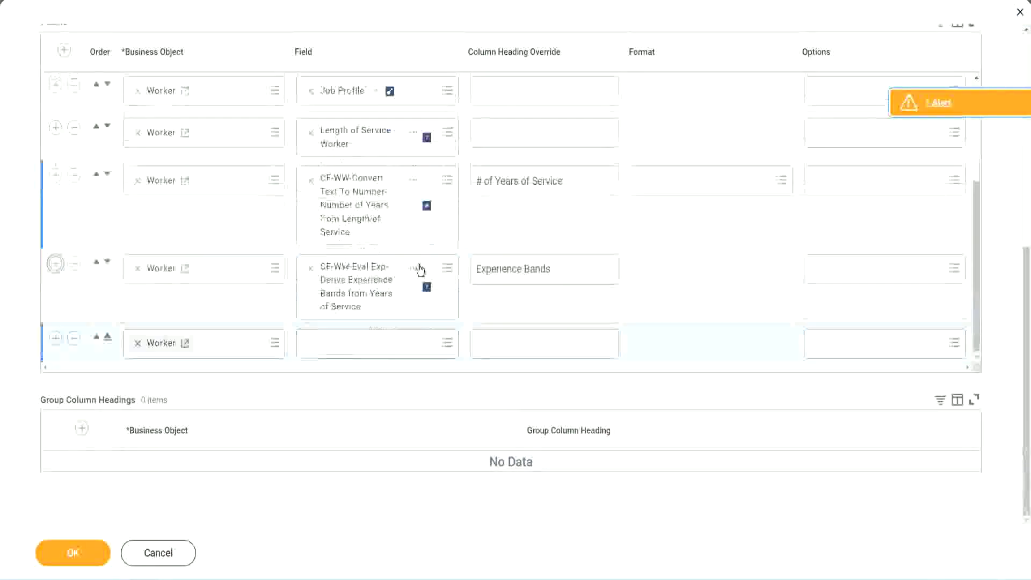
{"action": "right_click", "coordinate": [356, 290]}
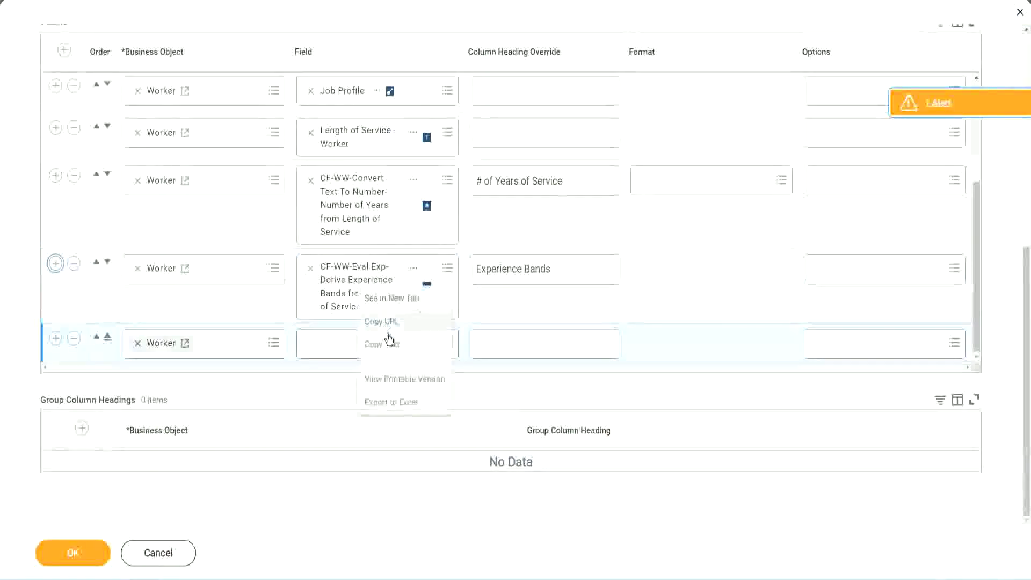
{"action": "left_click", "coordinate": [326, 351]}
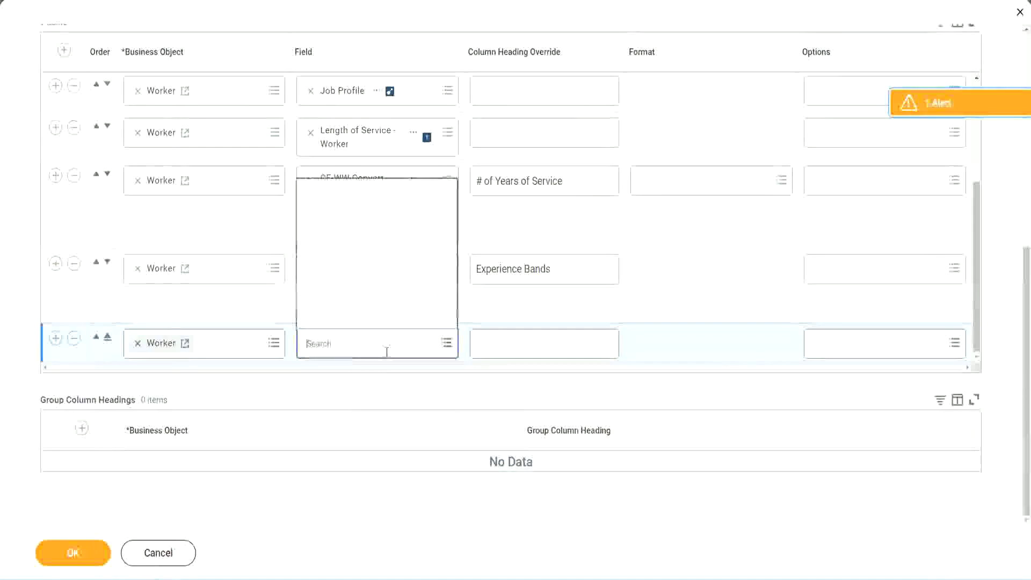
{"action": "key", "text": "ctrl+v"}
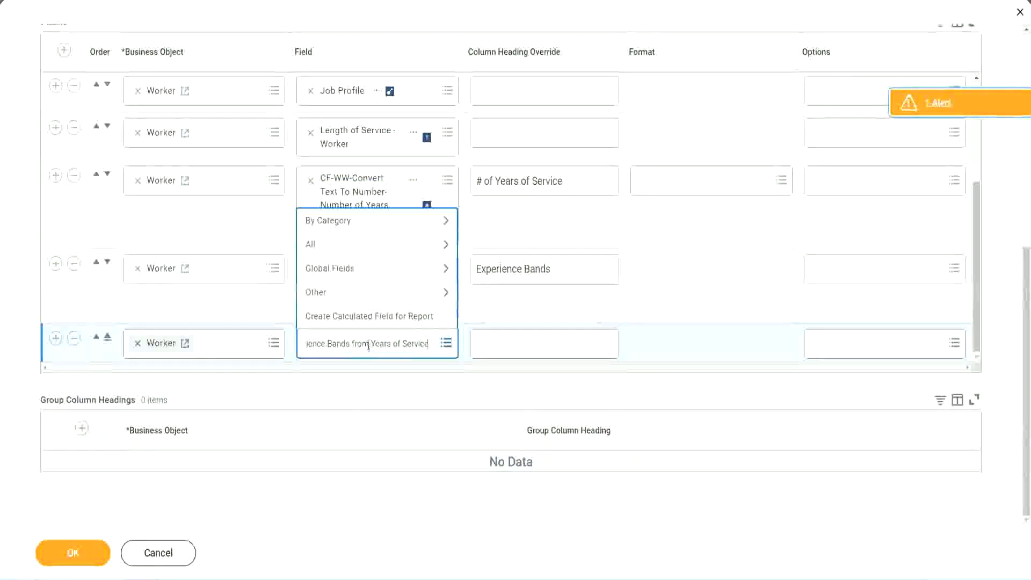
{"action": "key", "text": "ctrl+a"}
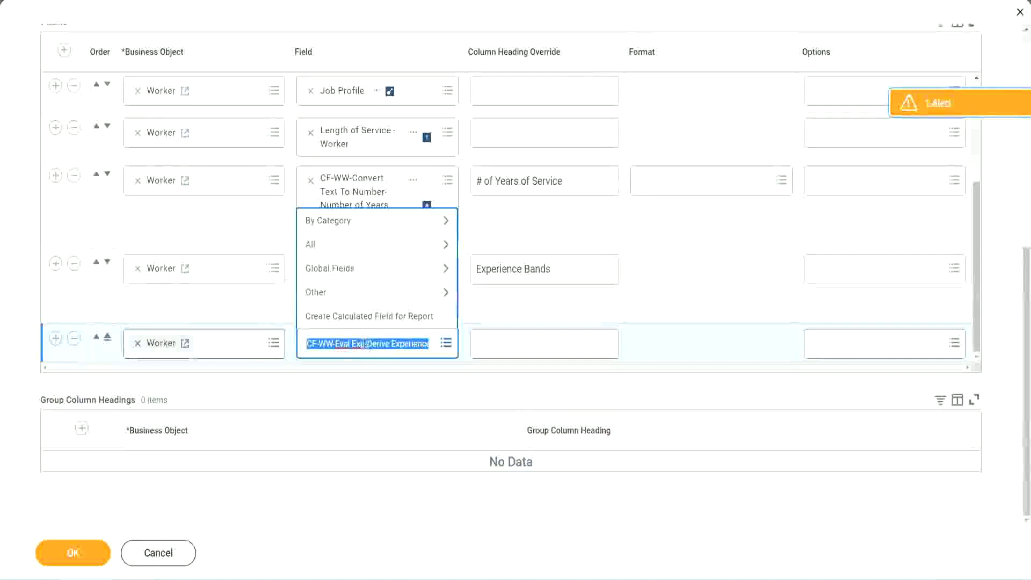
- Trim the search to CF-WW-Eval Exp Band and pick Determine Experience Bands from Years of Service
{"action": "left_click", "coordinate": [367, 343]}
{"action": "type", "text": "Ban "}
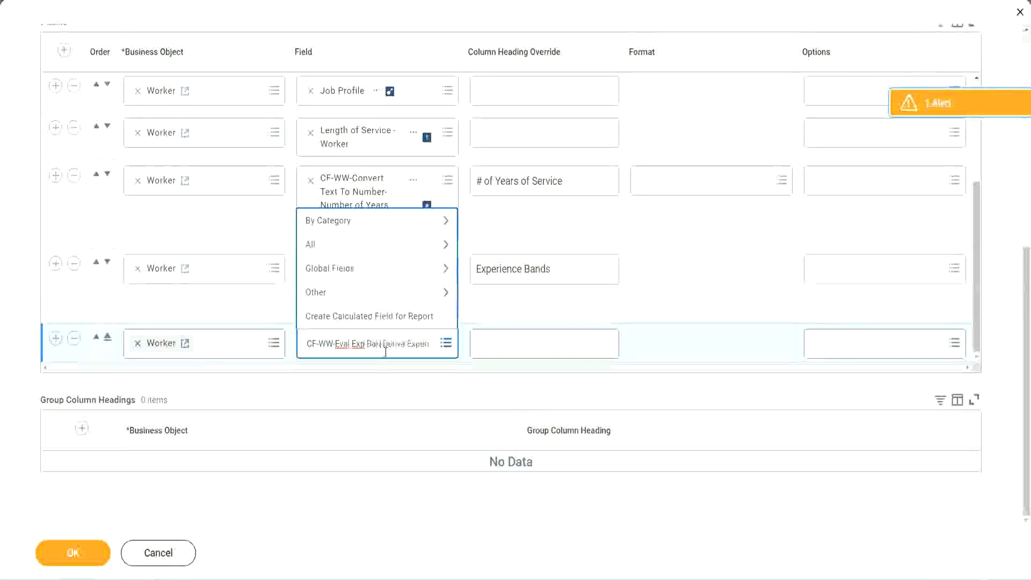
{"action": "type", "text": "d"}
{"action": "key", "text": "Delete"}
{"action": "key", "text": "Delete"}
{"action": "key", "text": "Delete"}
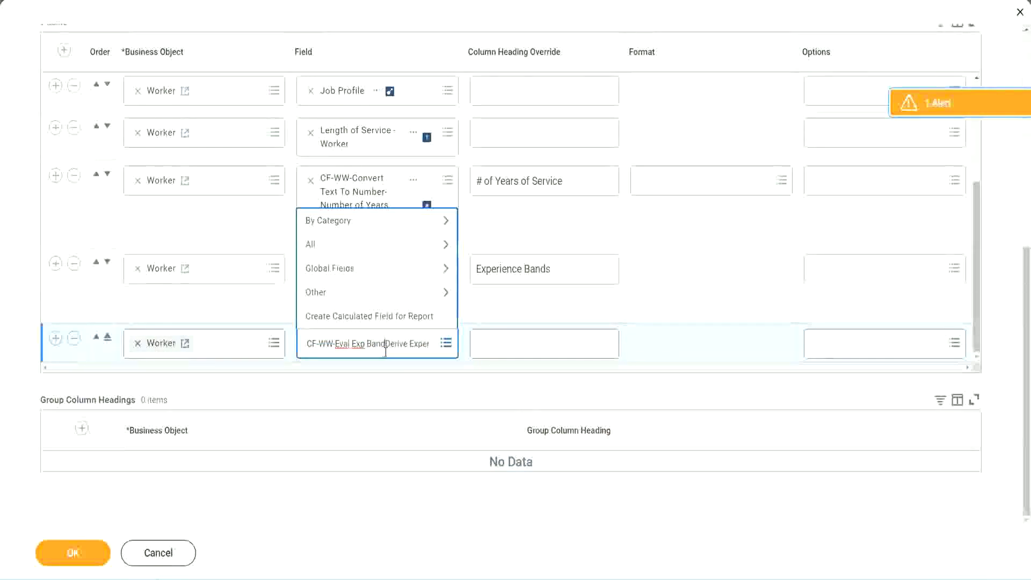
{"action": "key", "text": "Delete"}
{"action": "key", "text": "Delete"}
{"action": "key", "text": "Delete"}
{"action": "key", "text": "Delete"}
{"action": "key", "text": "Delete"}
{"action": "key", "text": "Delete"}
{"action": "key", "text": "Return"}
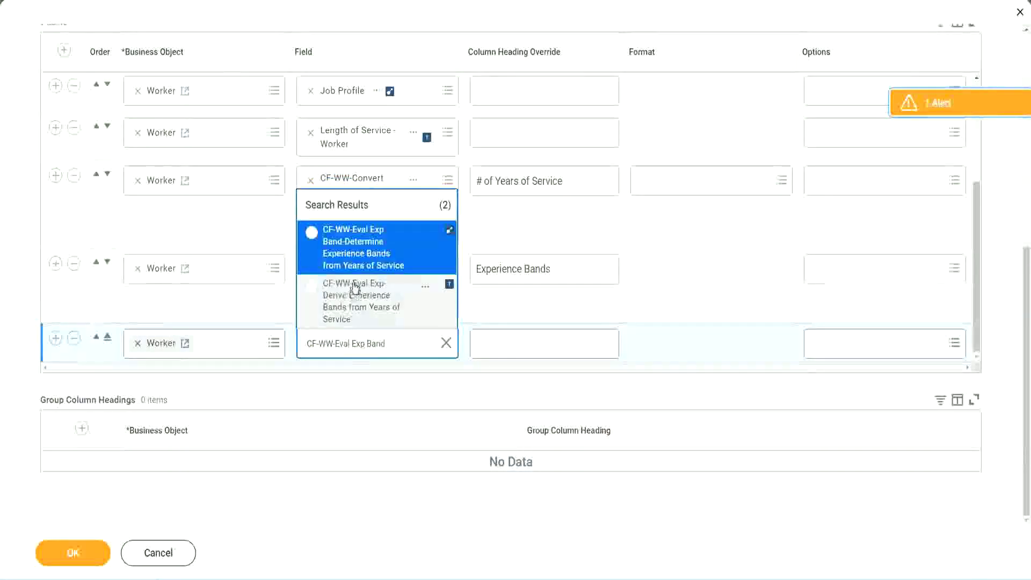
{"action": "left_click", "coordinate": [375, 255]}
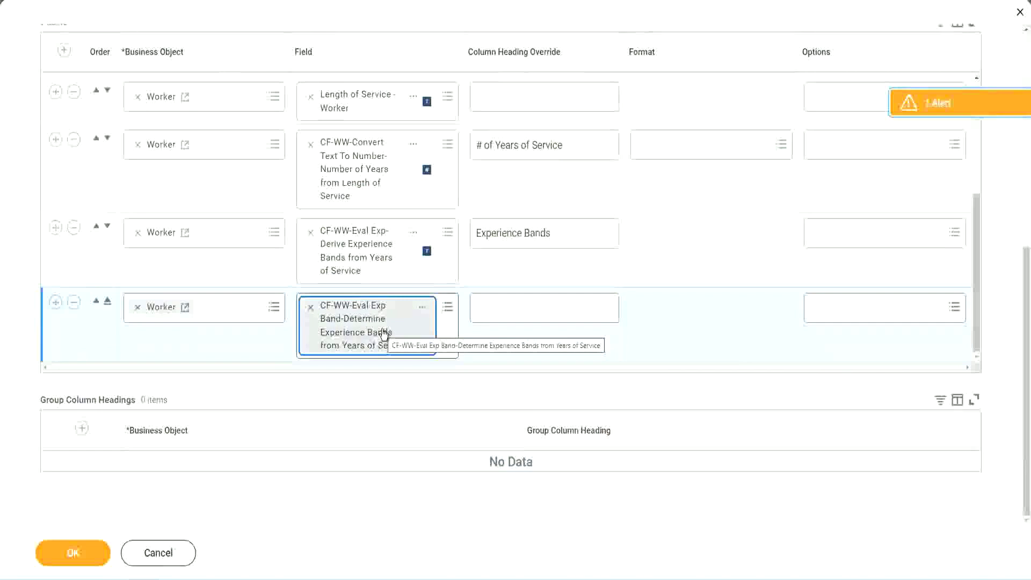
- Copy the existing Experience Bands heading into the new column's Column Heading Override
{"action": "triple_click", "coordinate": [567, 234]}
{"action": "key", "text": "ctrl+c"}
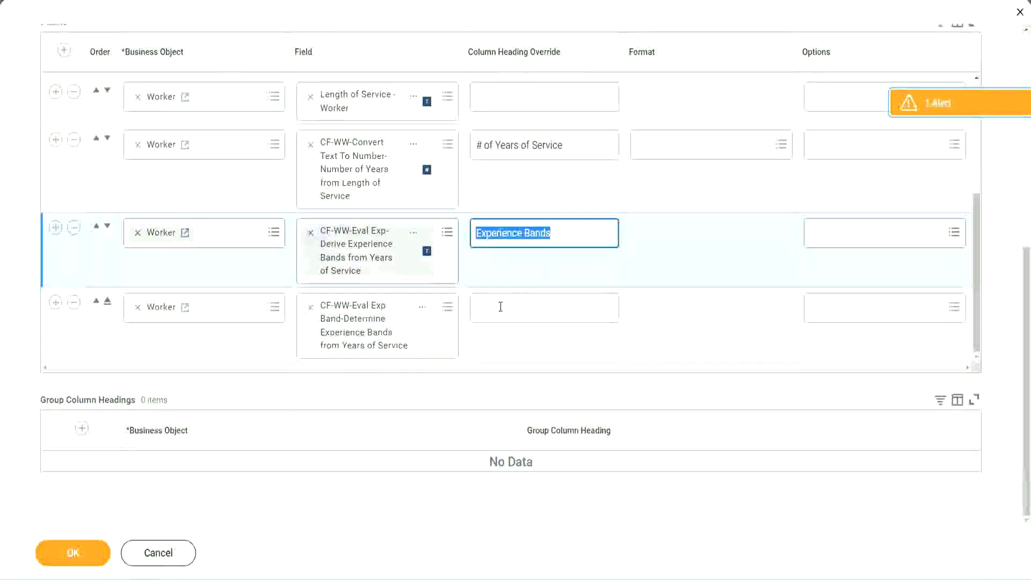
{"action": "left_click", "coordinate": [500, 306]}
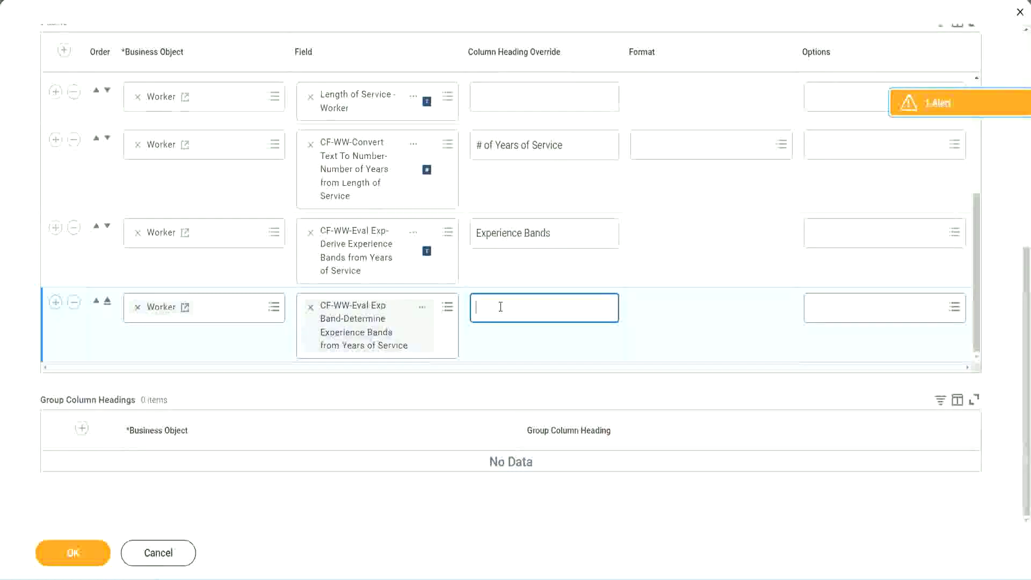
{"action": "key", "text": "ctrl+v"}
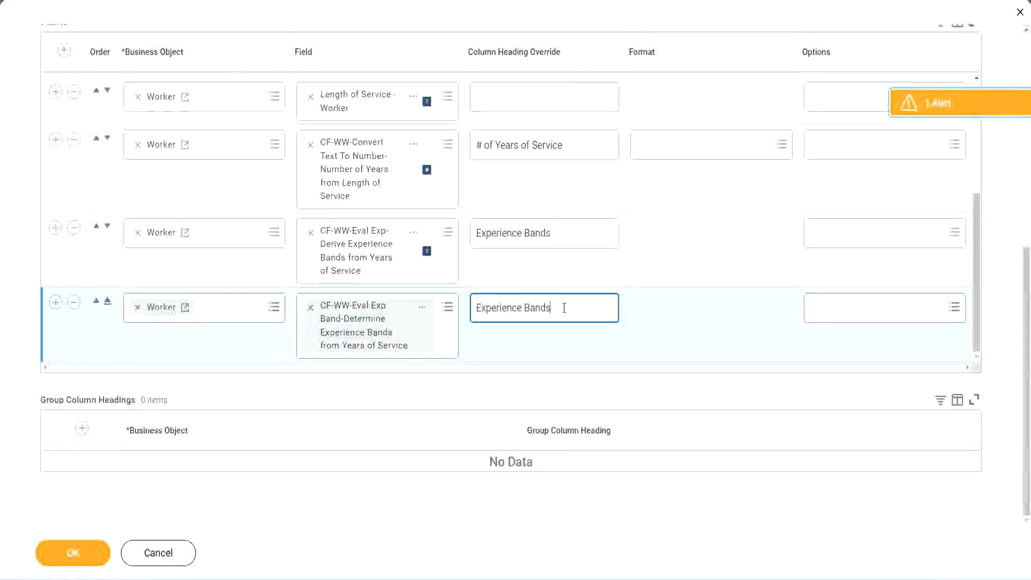
{"action": "type", "text": " (Eval"}
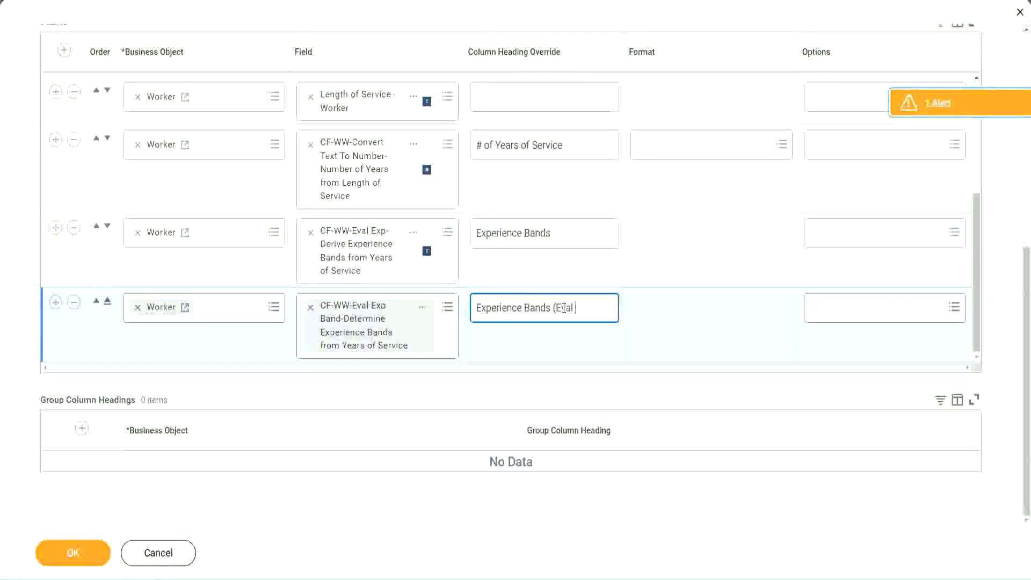
{"action": "type", "text": " Bands)"}
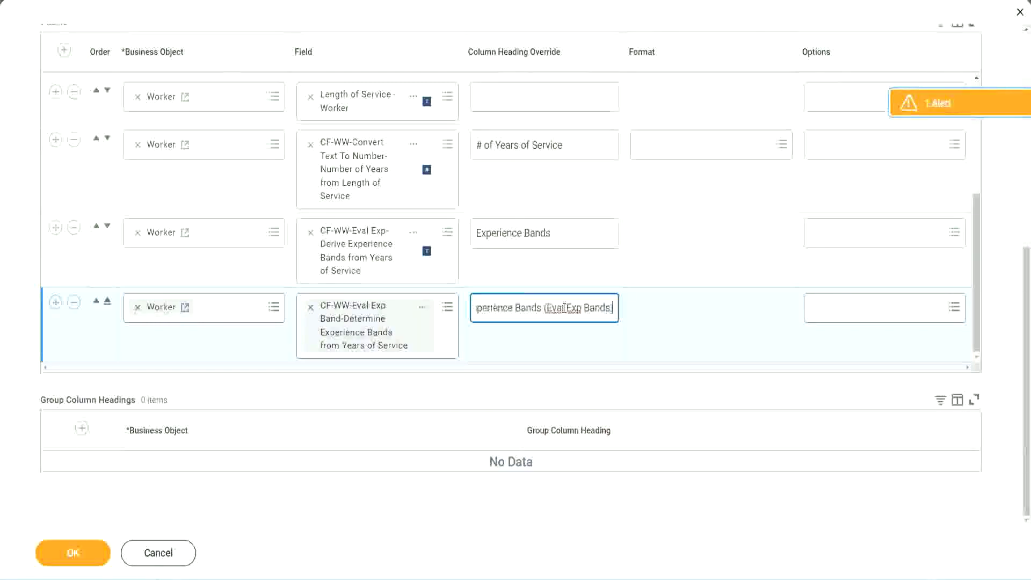
- Extend the heading to Experience Bands (Eval Exp Bands) and save the report
{"action": "double_click", "coordinate": [575, 308]}
{"action": "left_click", "coordinate": [594, 302]}
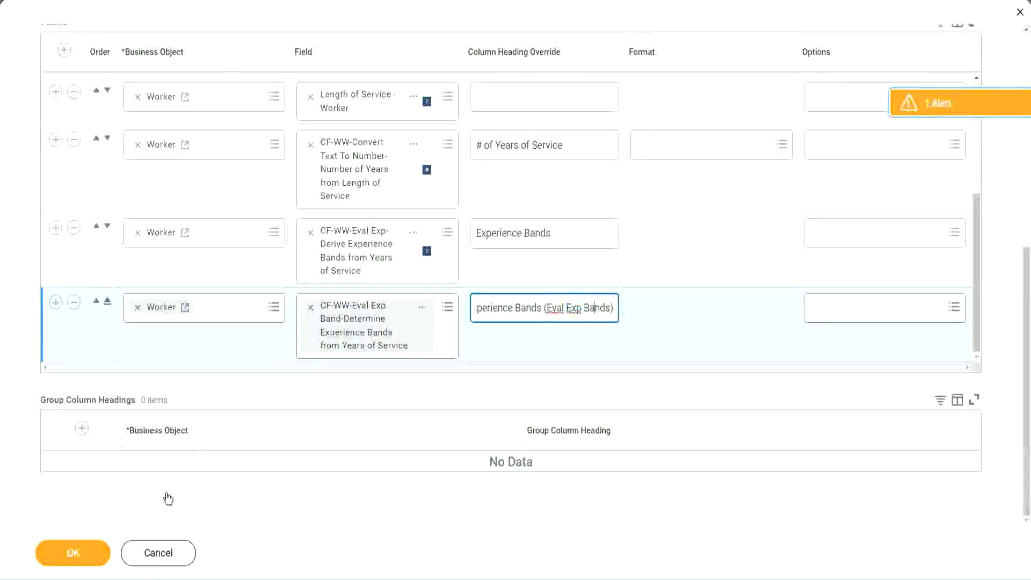
{"action": "left_click", "coordinate": [79, 554]}
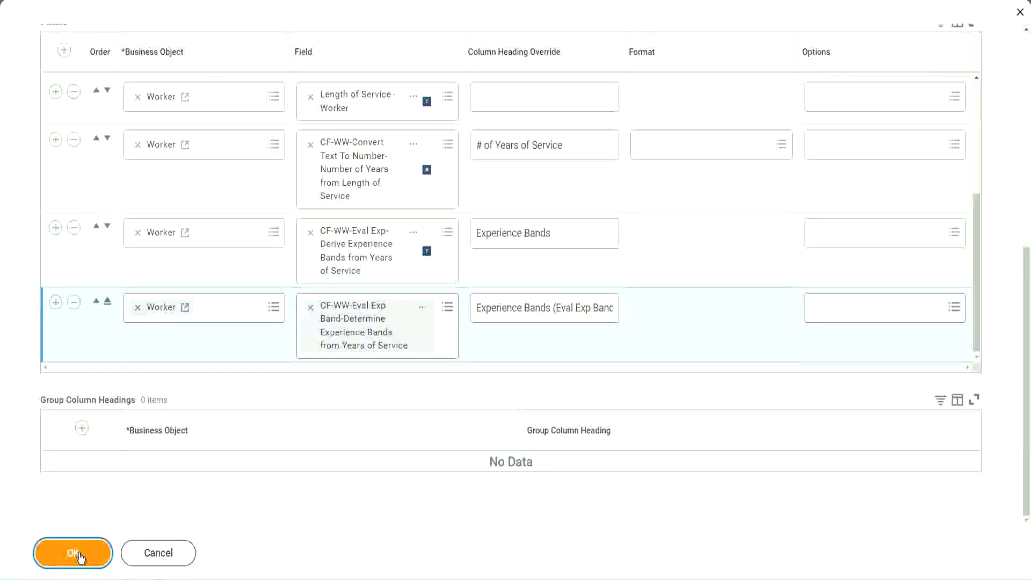